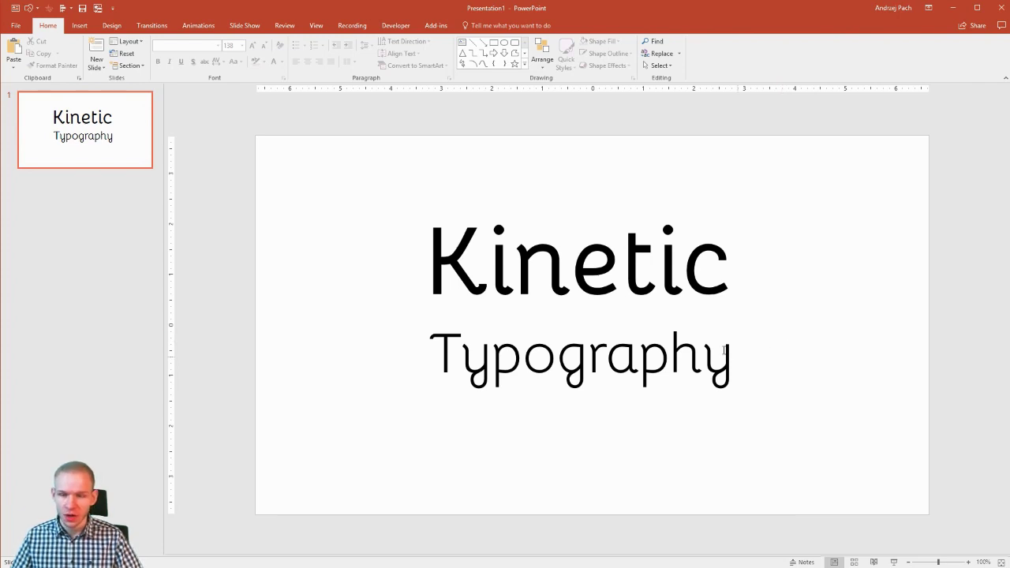
Step: Centre the Kinetic Typography text box, then try a Fade entrance and remove it again
left_click(528, 218)
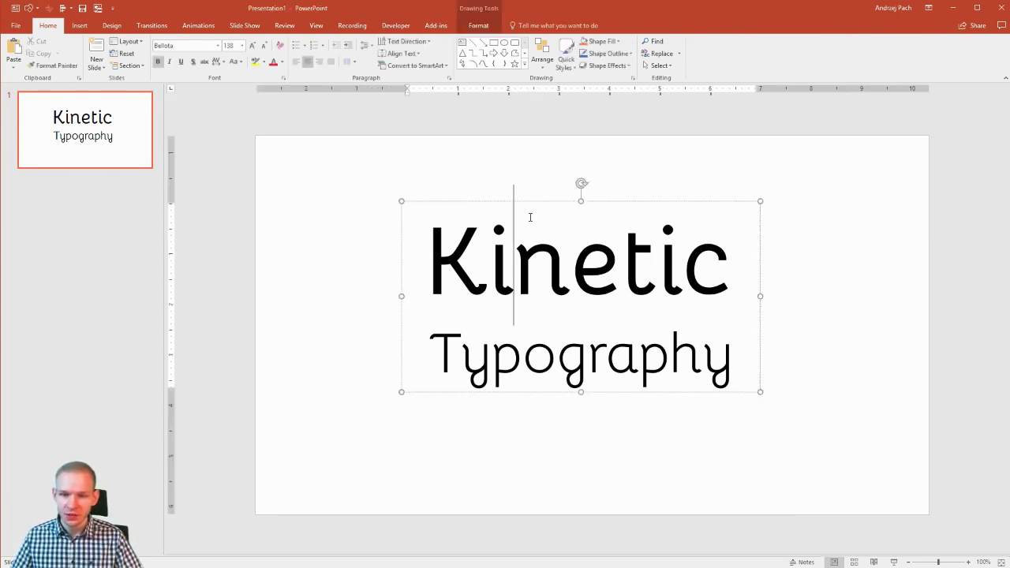
left_click_drag(556, 180, 537, 198)
left_click(199, 24)
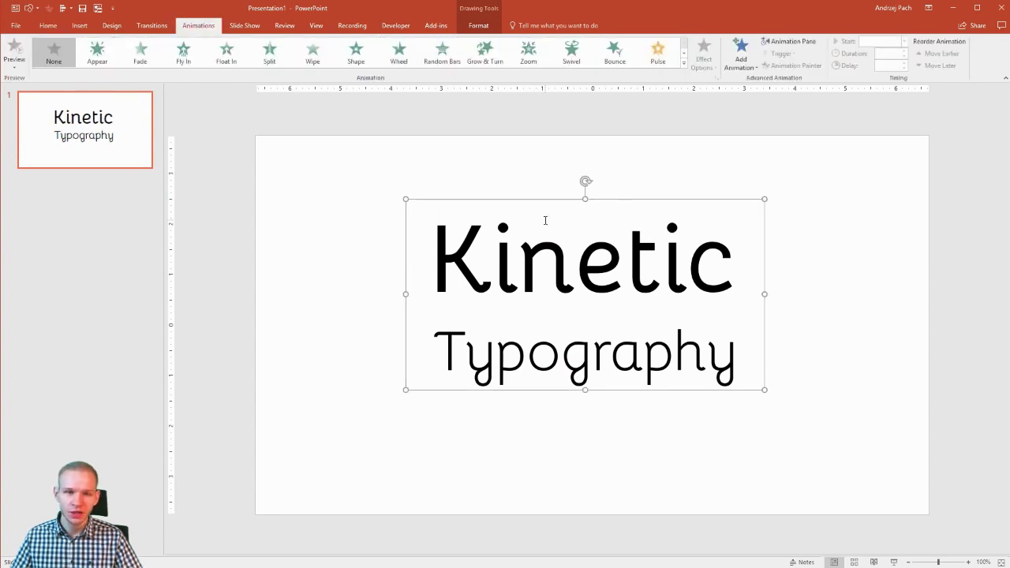
left_click(140, 53)
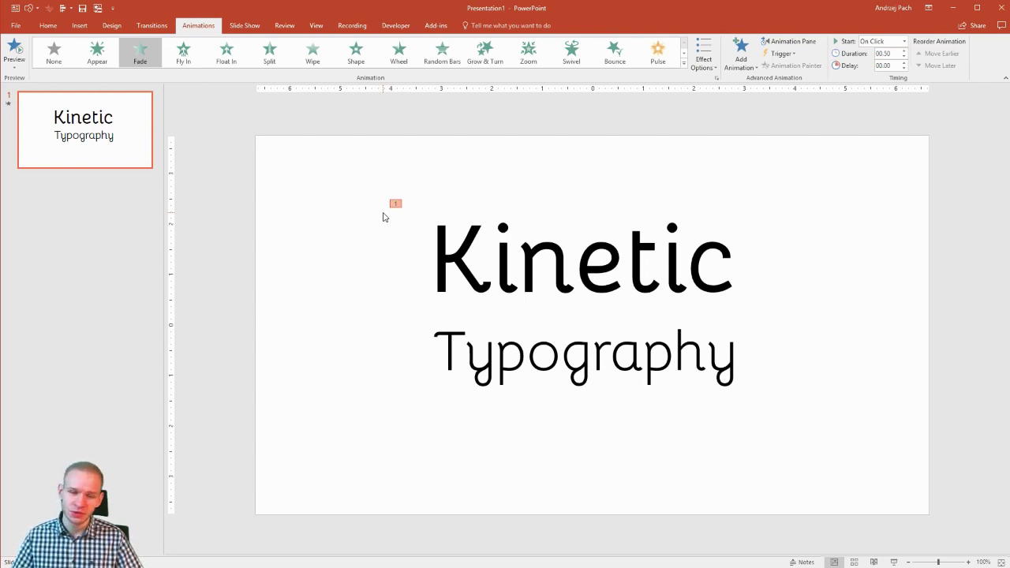
left_click(364, 221)
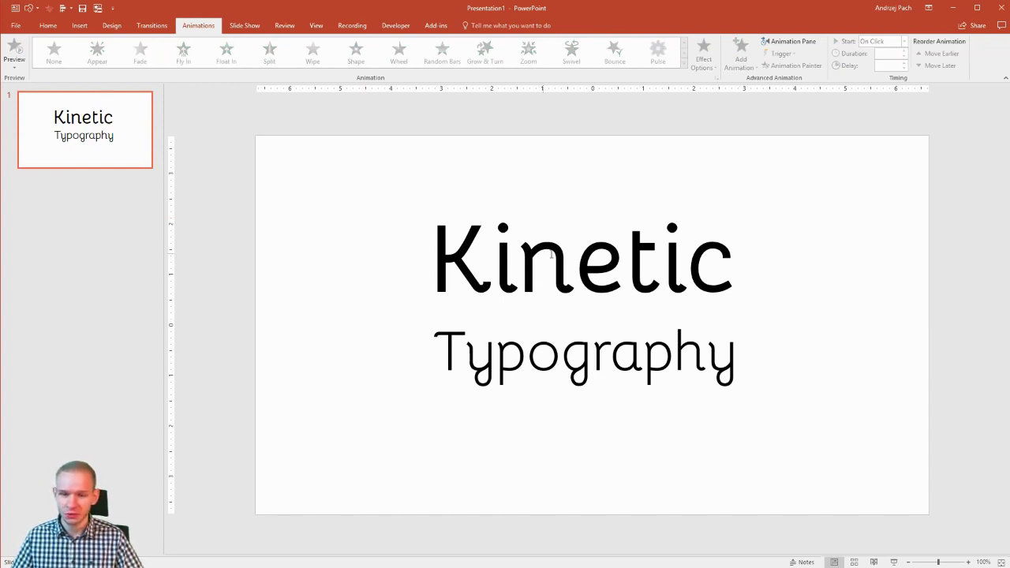
Step: Duplicate the text box and delete 'Kinetic' from the copy, leaving only 'Typography'
mouse_move(553, 198)
left_mouse_down()
mouse_move(584, 173)
mouse_move(546, 210)
mouse_move(420, 154)
left_mouse_up()
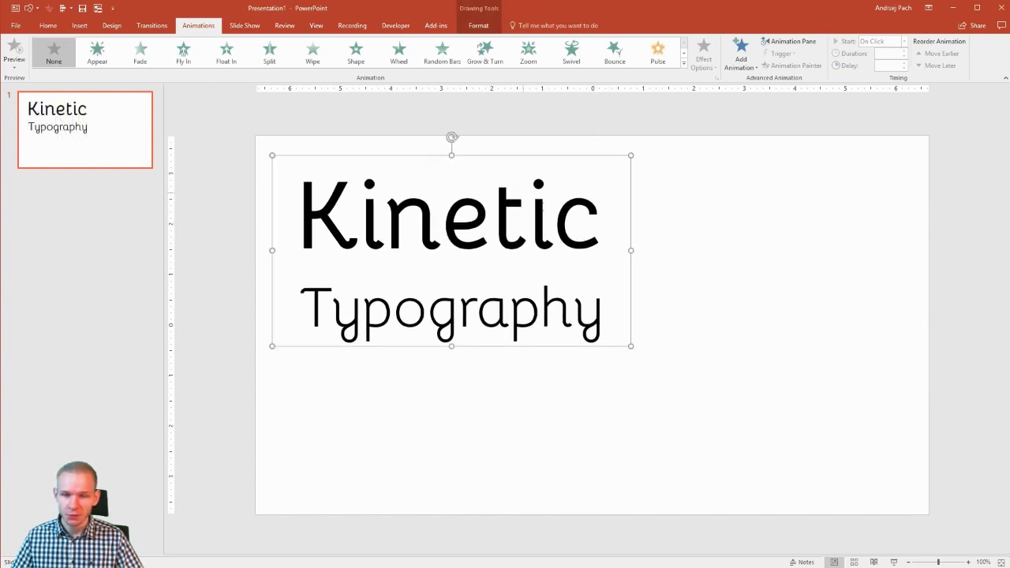
key("ctrl+v")
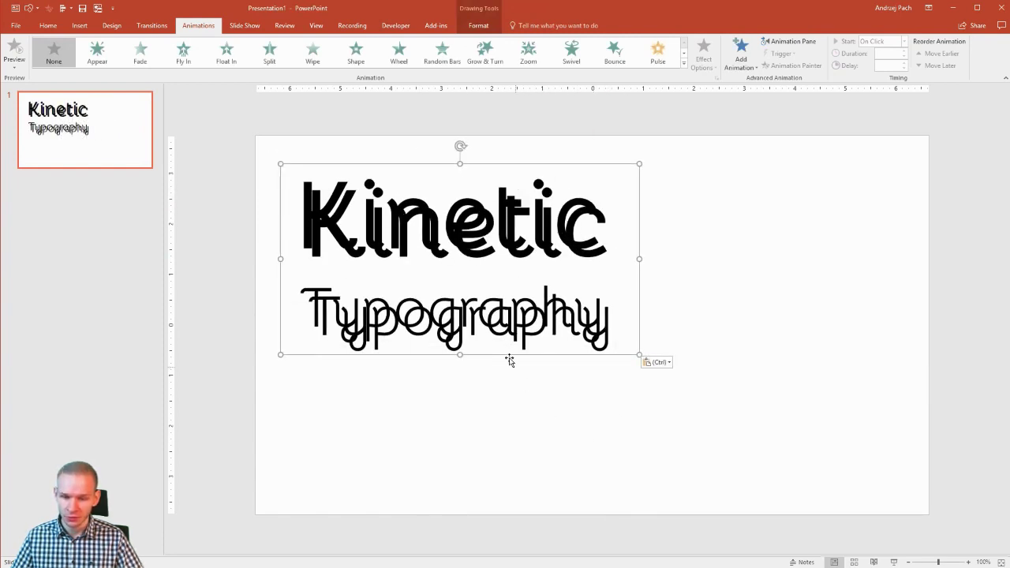
left_click_drag(500, 355, 705, 489)
left_click_drag(805, 374, 490, 379)
key("Delete")
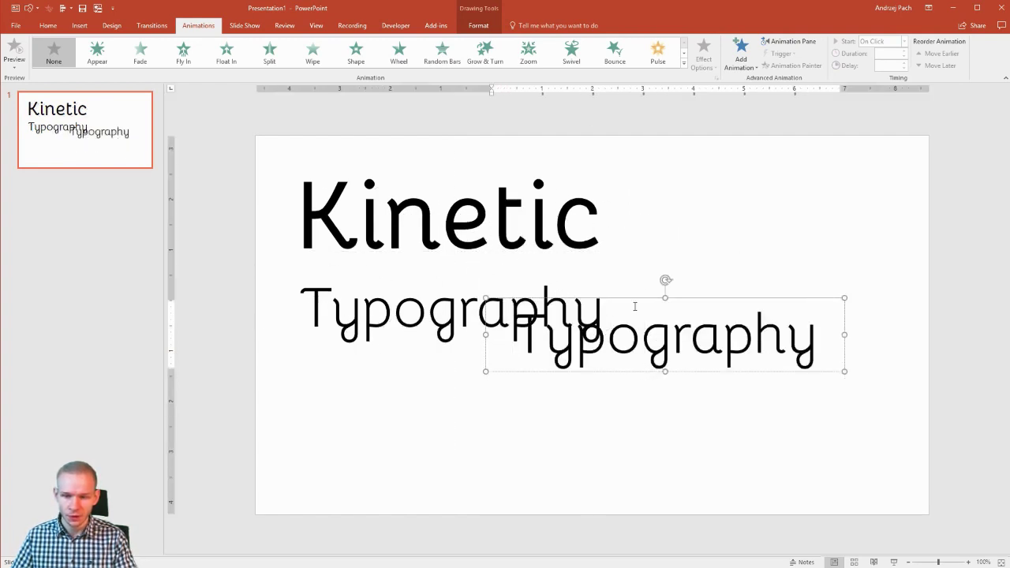
Step: Delete 'Typography' from the original box and centre 'Kinetic' with 'Typography' just below it
left_click_drag(636, 300, 623, 451)
double_click(374, 318)
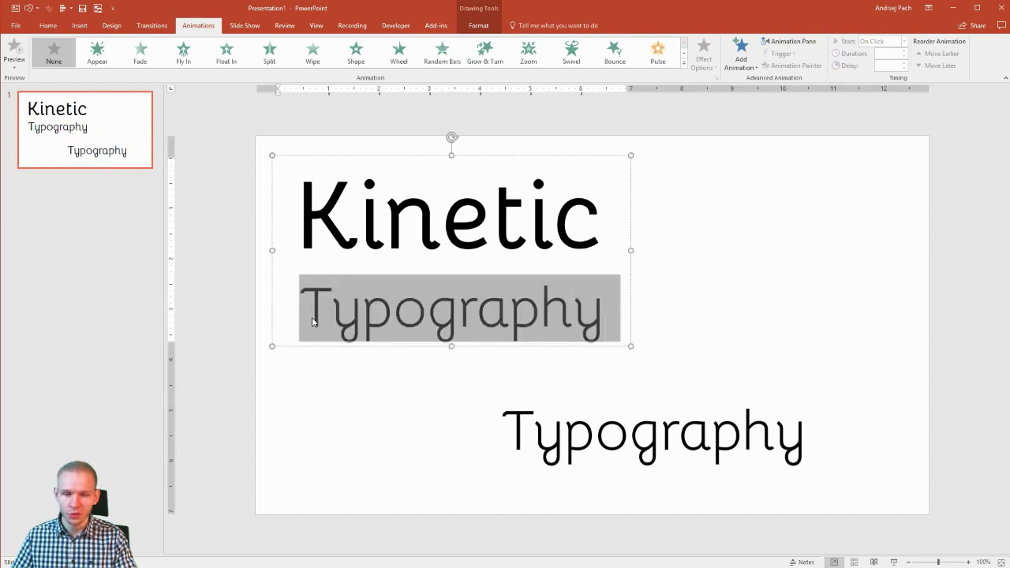
key("BackSpace")
key("BackSpace")
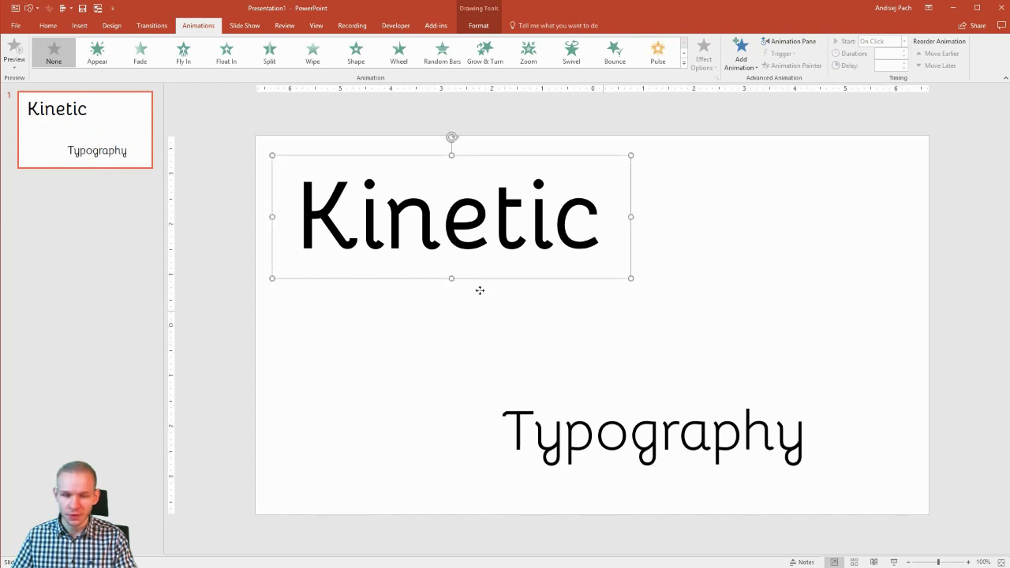
left_click_drag(480, 291, 600, 347)
mouse_move(618, 471)
left_mouse_down()
mouse_move(569, 447)
mouse_move(556, 407)
left_mouse_up()
left_click(600, 197)
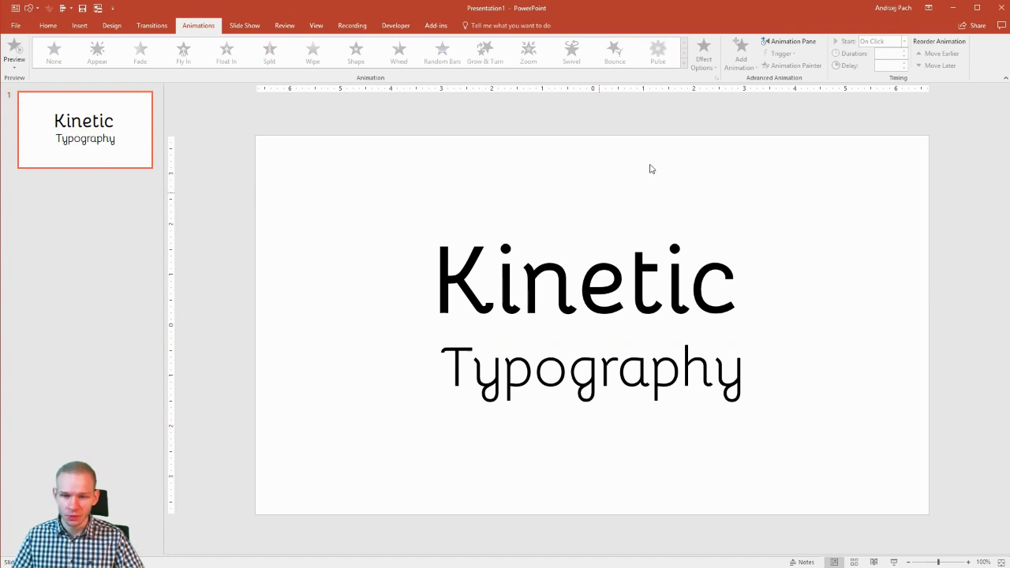
Step: Give 'Kinetic' a Fly In entrance from the left
left_click(572, 221)
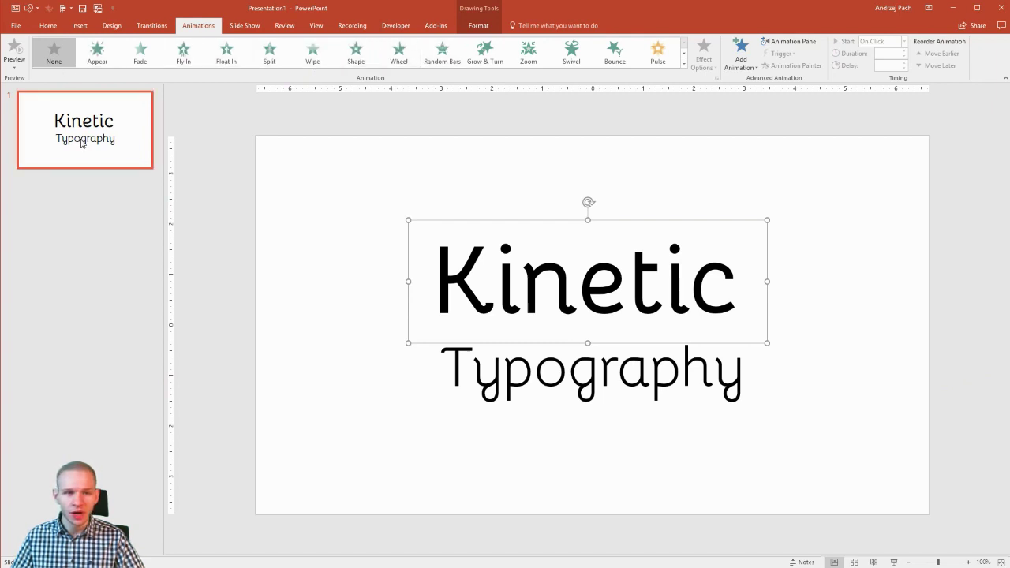
left_click(184, 53)
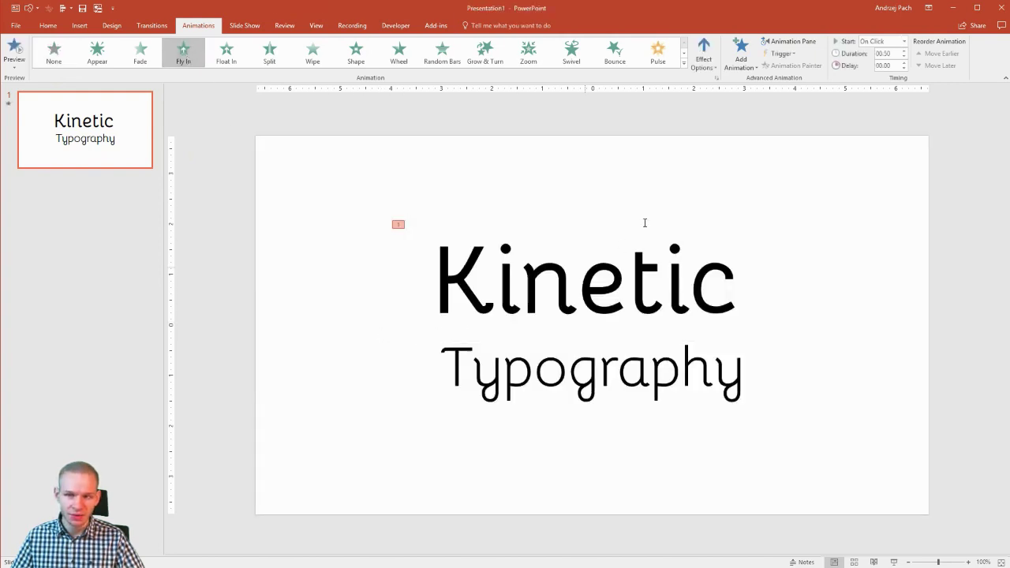
left_click(700, 68)
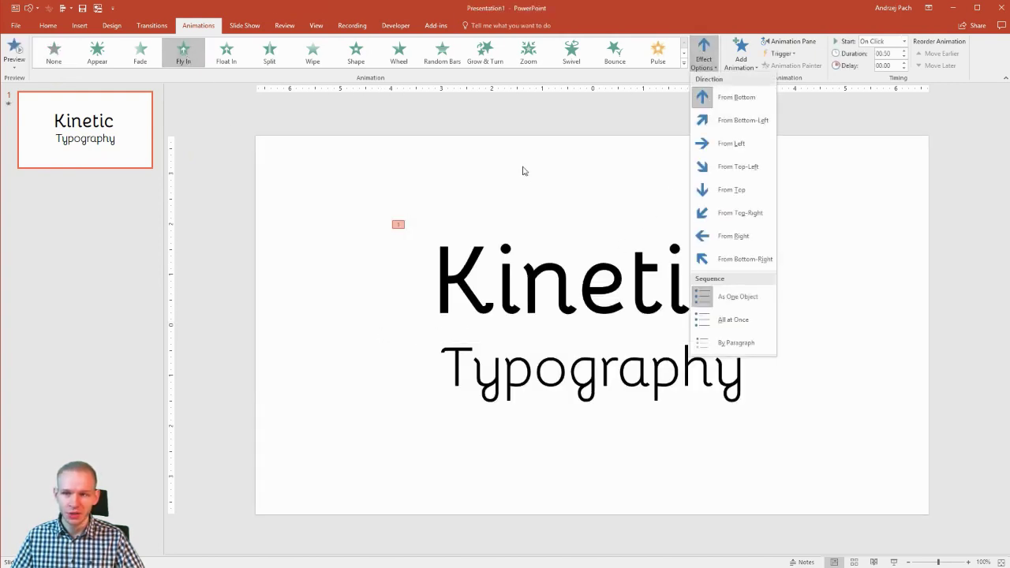
left_click(736, 144)
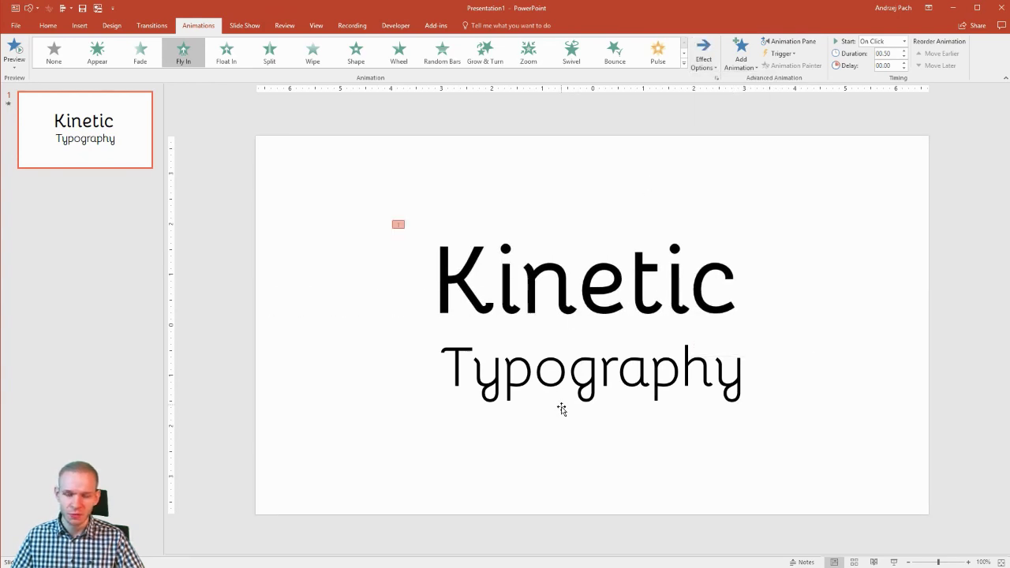
Step: Give 'Typography' a Fly In entrance from the right
left_click(564, 406)
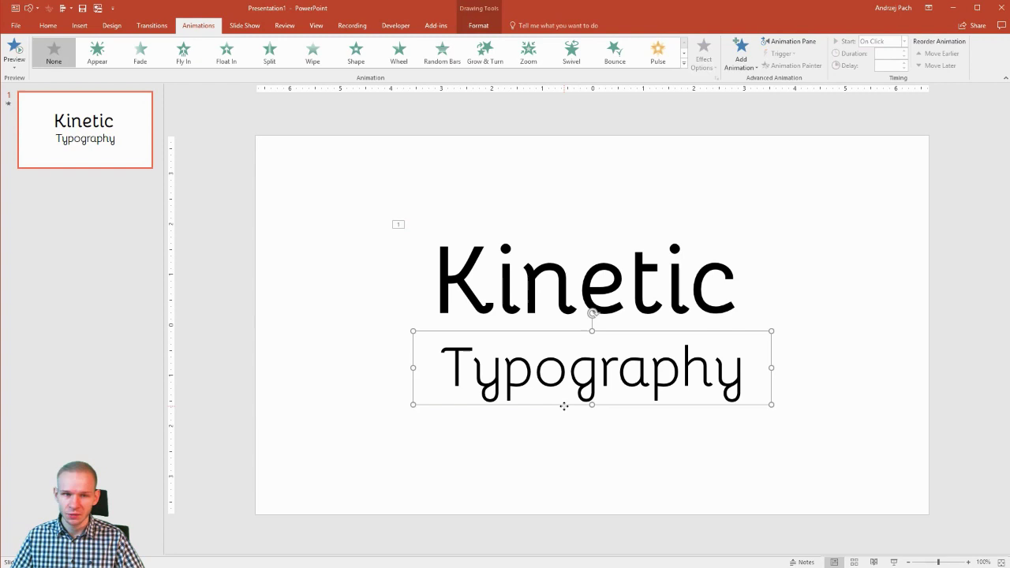
left_click(193, 54)
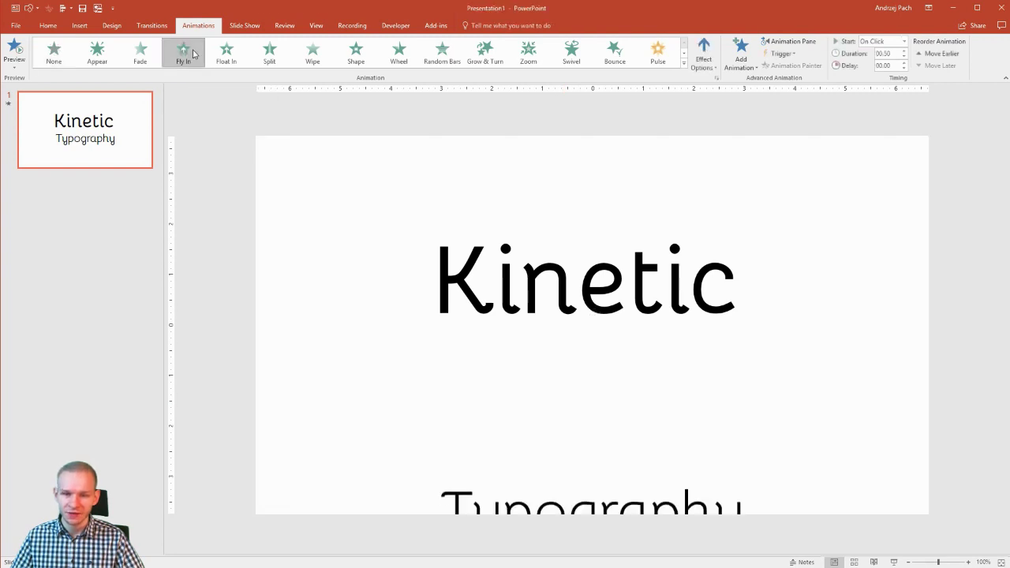
left_click(704, 54)
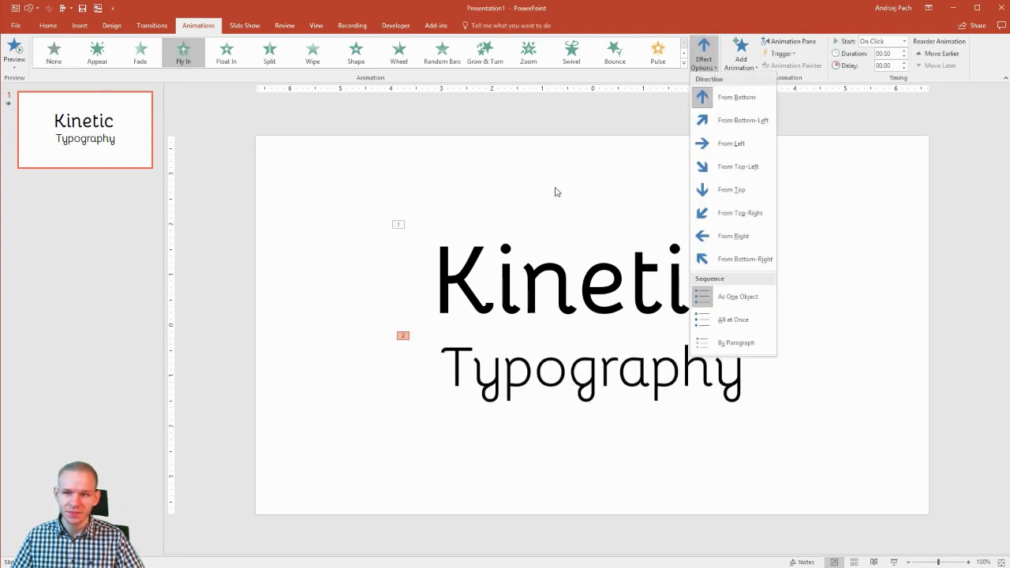
left_click(739, 235)
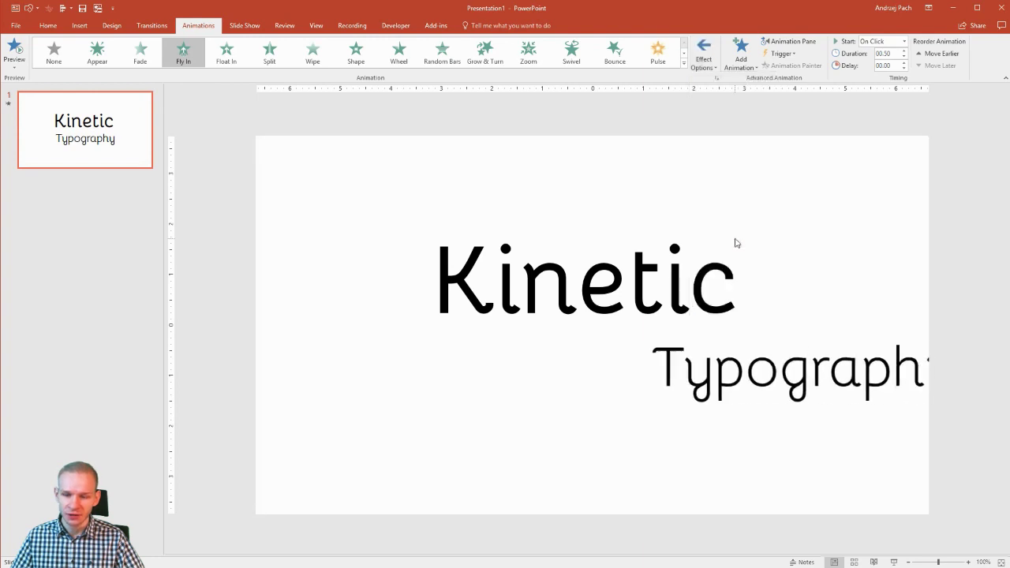
Step: Set both fly-ins to start With Previous and nudge the Typography box slightly left
left_click(793, 43)
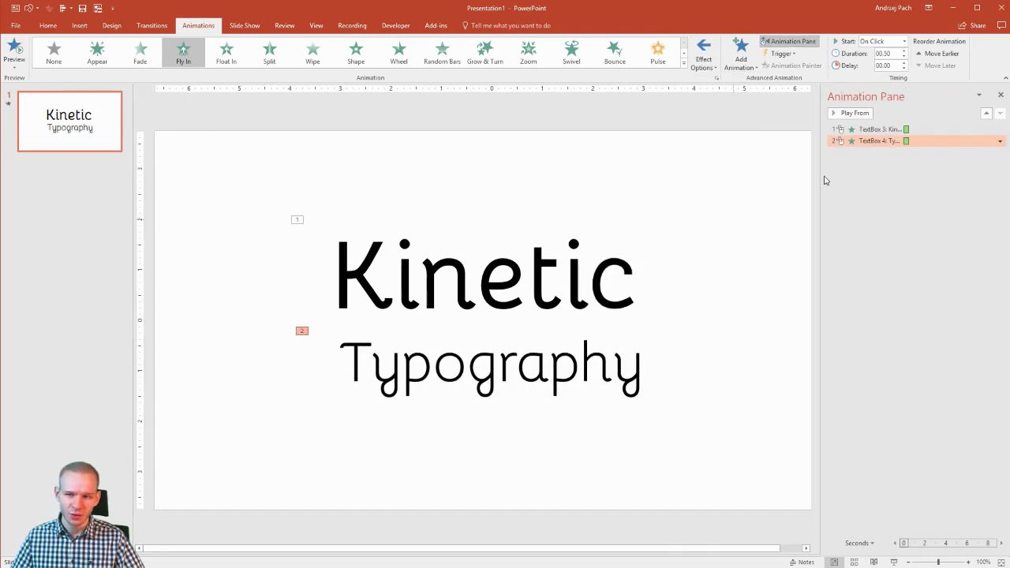
left_click(846, 130)
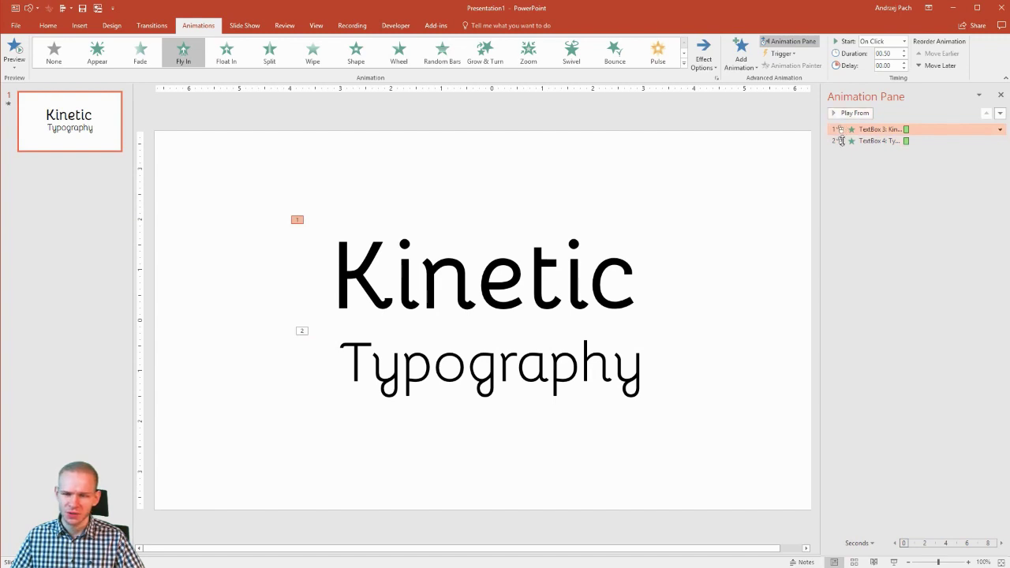
left_click(873, 142, "shift")
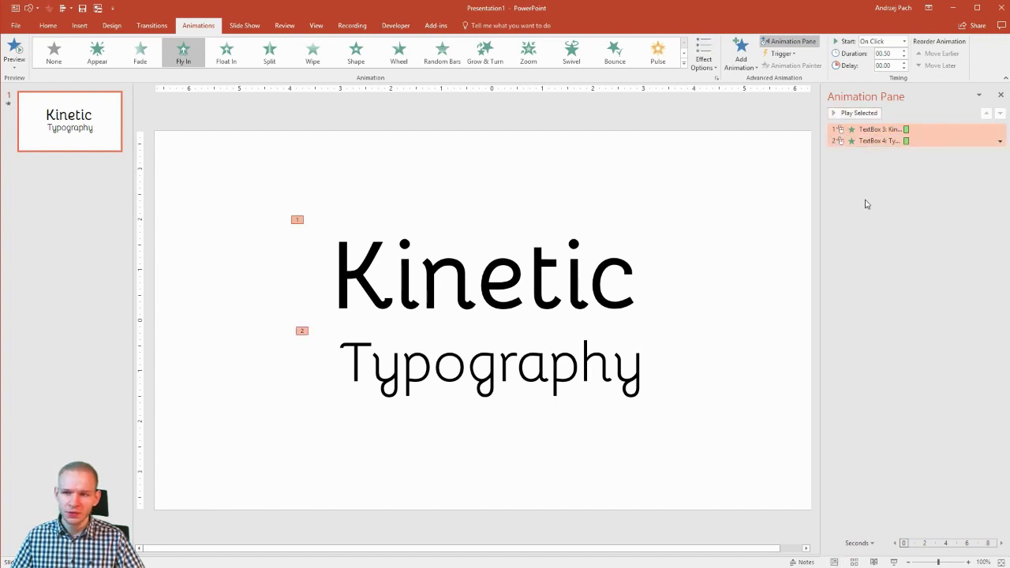
right_click(872, 133)
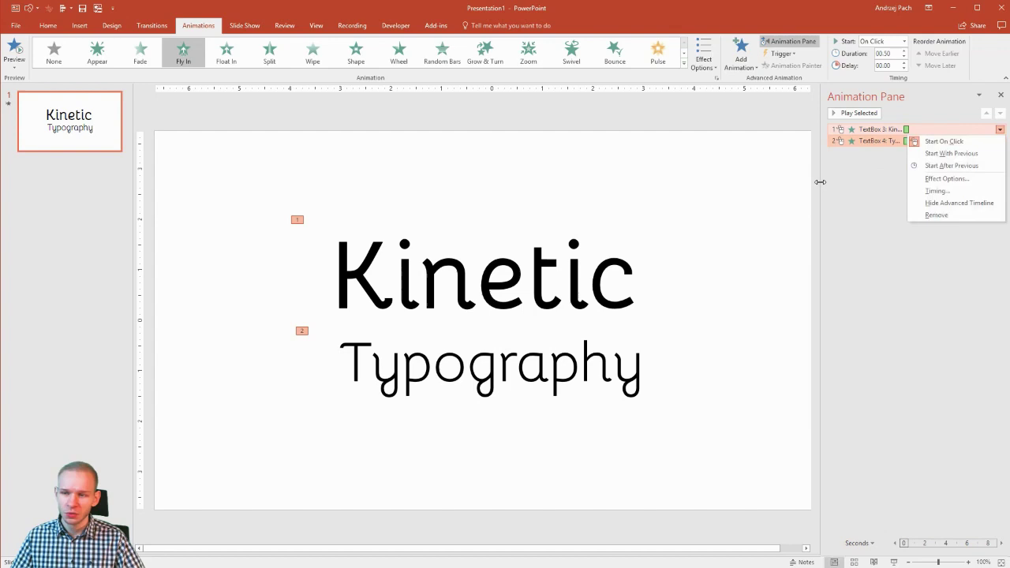
left_click(952, 153)
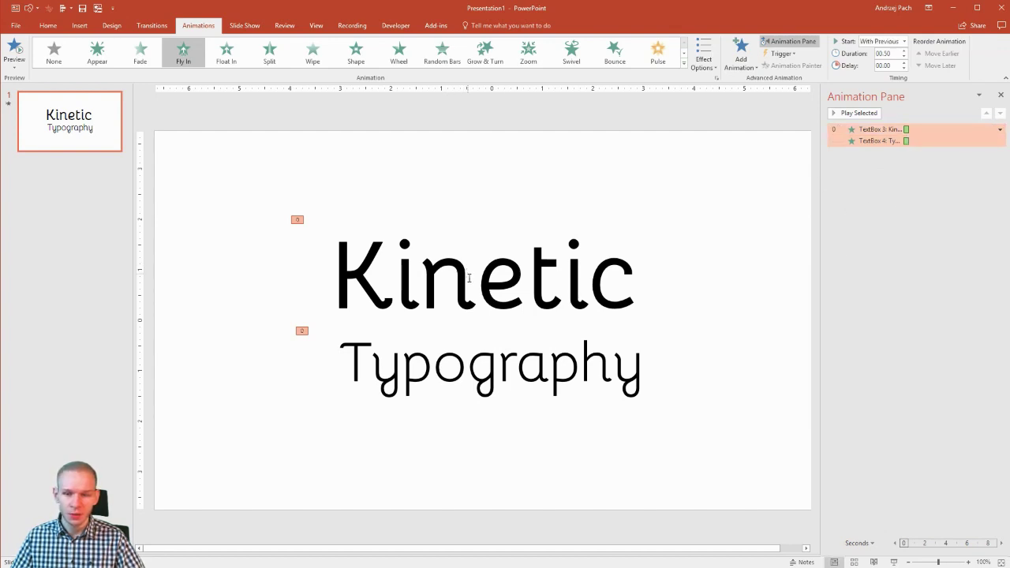
left_click(462, 404)
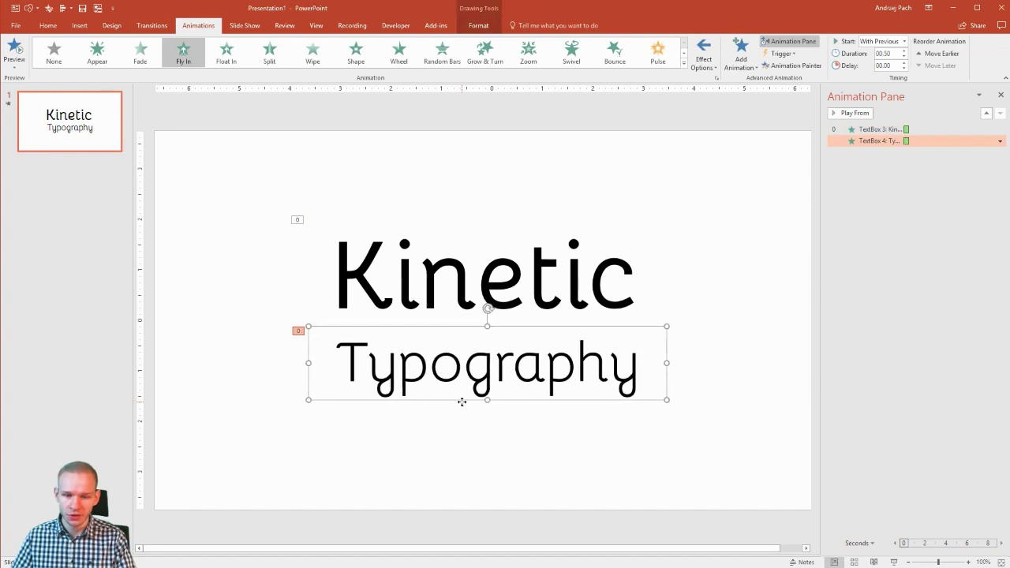
key("ctrl+Left")
key("ctrl+Left")
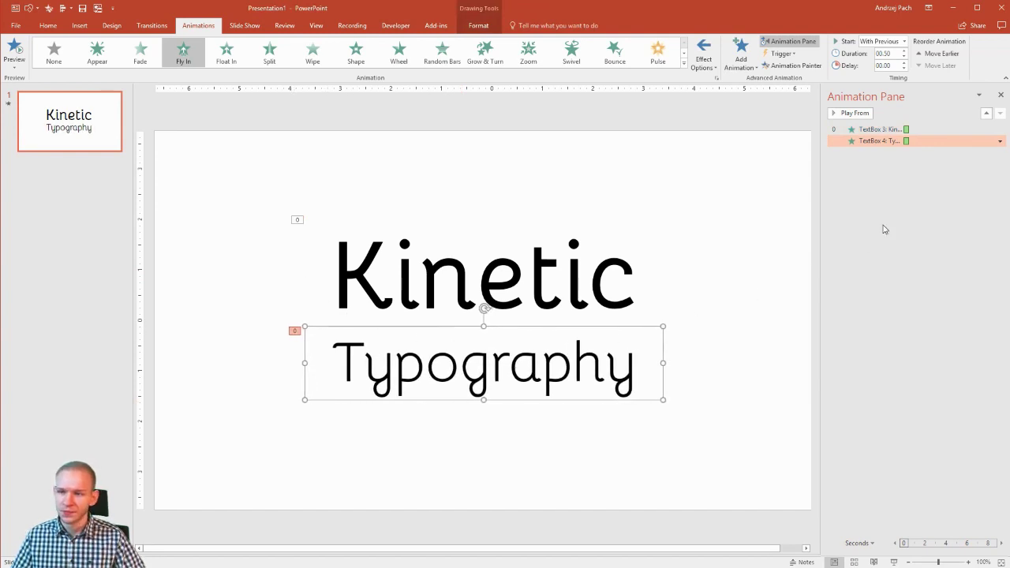
Step: Raise the Typography animation's delay so it starts after Kinetic, then preview
left_click(891, 189)
left_click(881, 130)
left_click(882, 140, "shift")
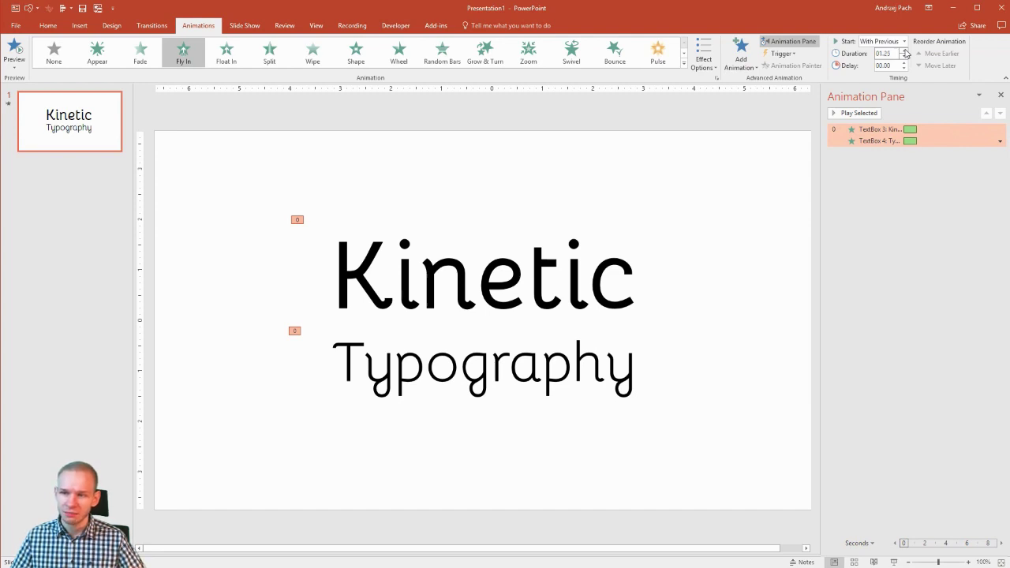
left_click(878, 141)
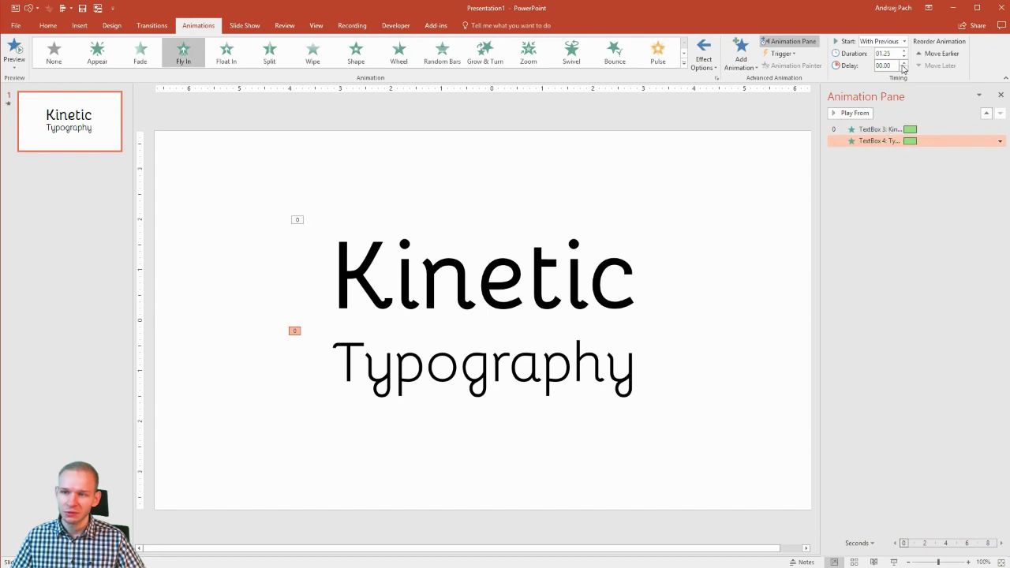
left_click(904, 63)
left_click(904, 62)
left_click(876, 128)
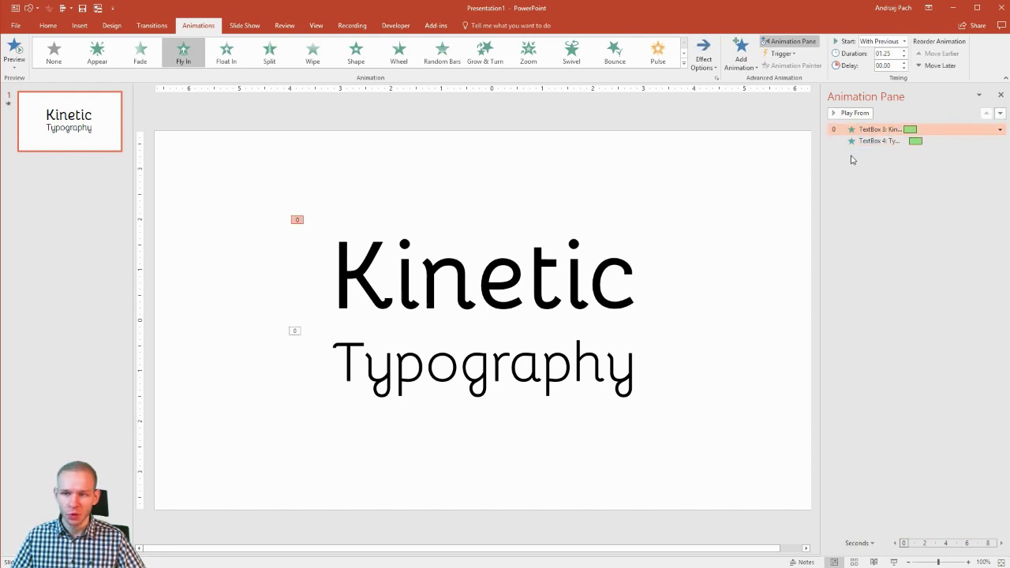
left_click(853, 115)
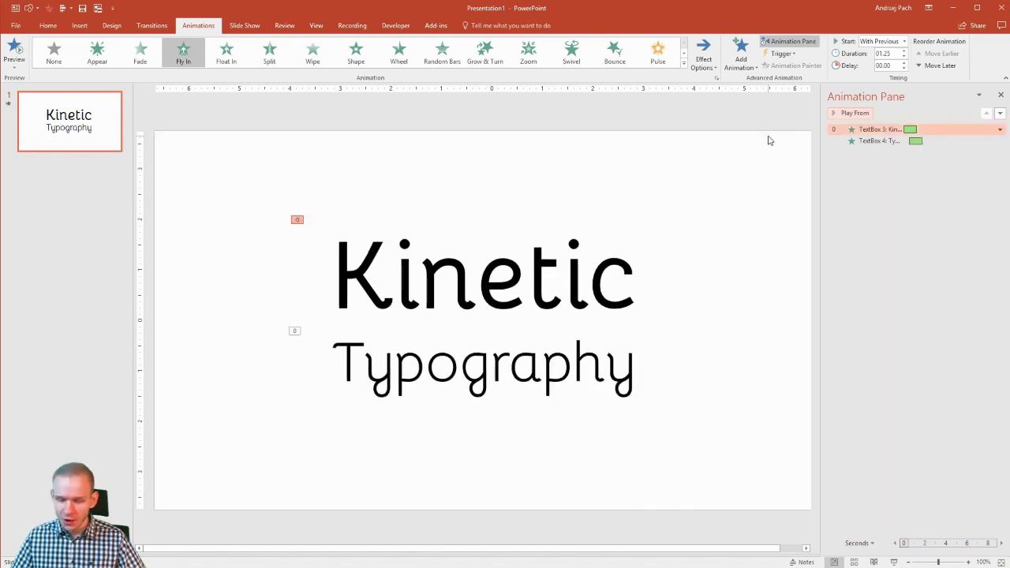
left_click(687, 164)
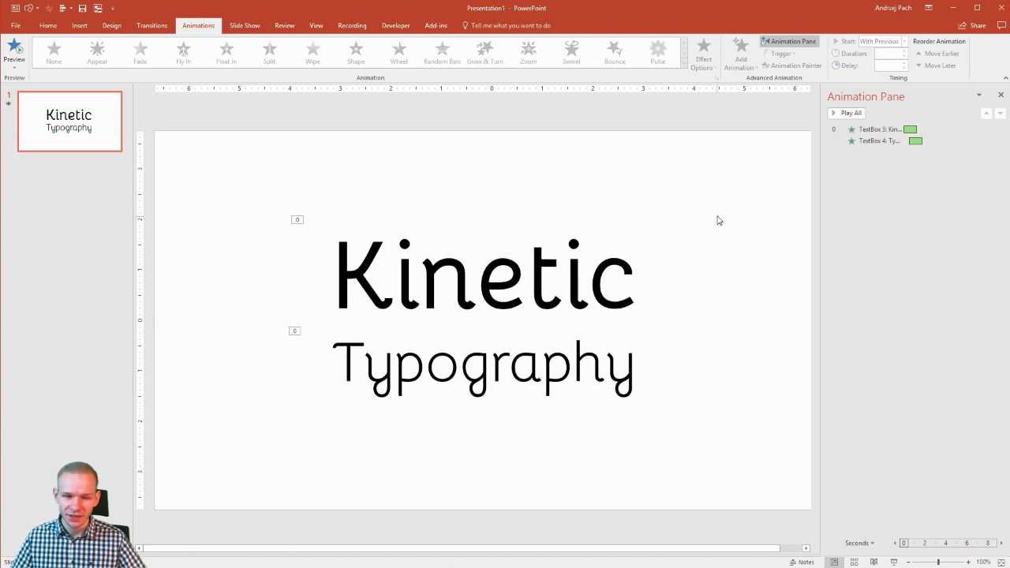
Step: Give the Kinetic fly-in a 0.83 s smooth end
double_click(912, 129)
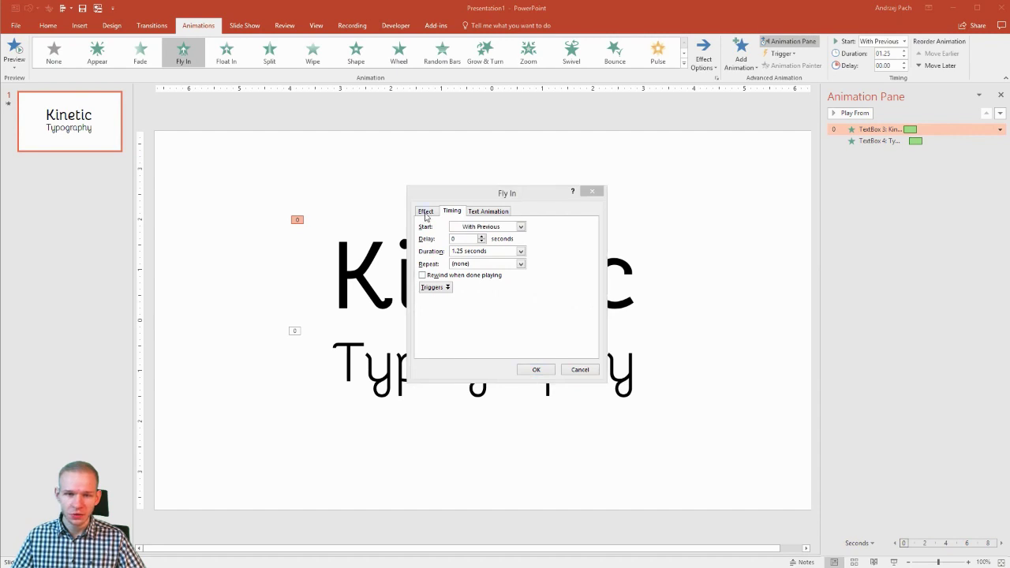
left_click(425, 212)
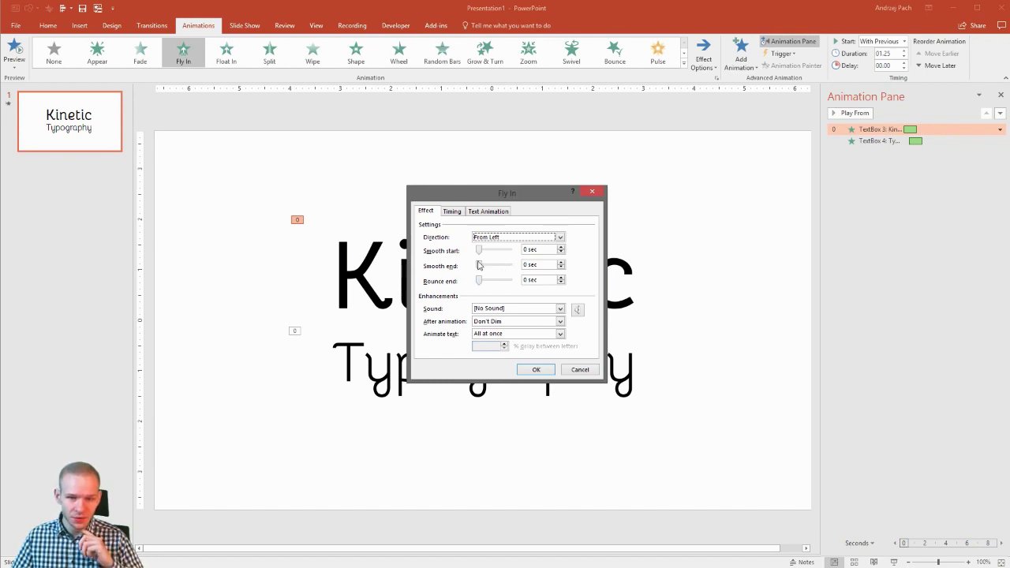
left_click_drag(479, 269, 503, 271)
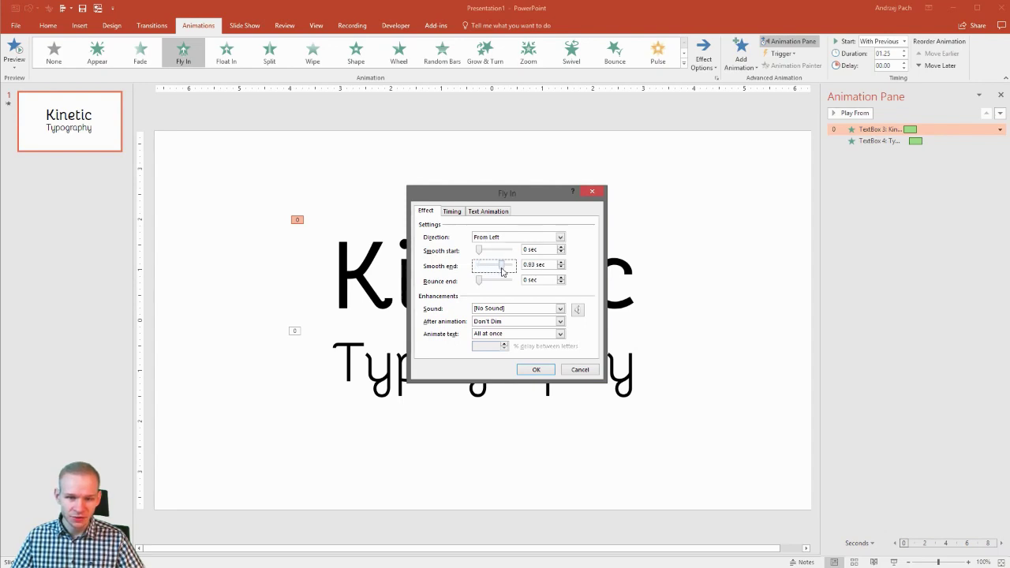
left_click(536, 369)
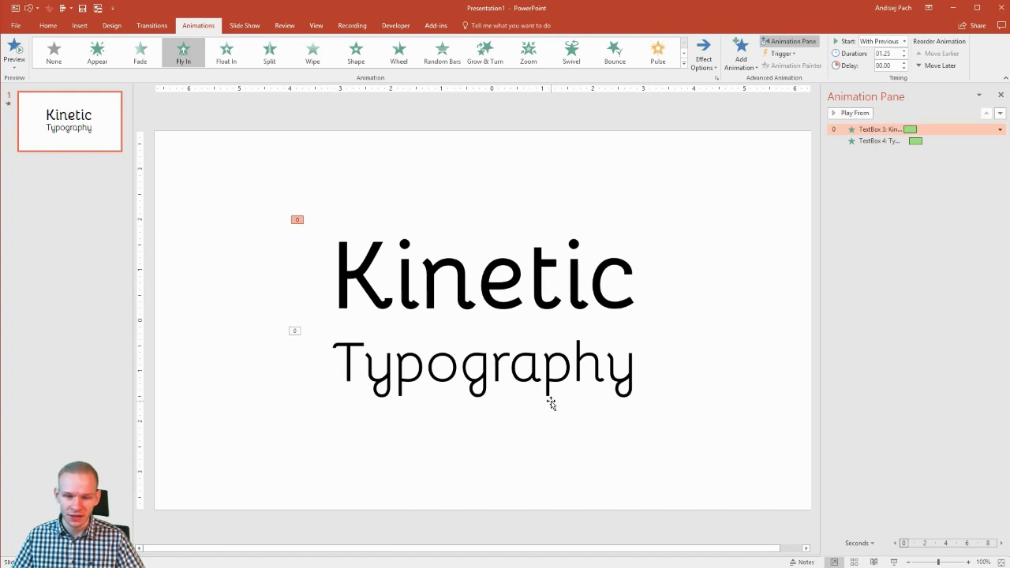
Step: Give the Typography fly-in a 0.51 s bounce end
left_click(545, 400)
double_click(917, 142)
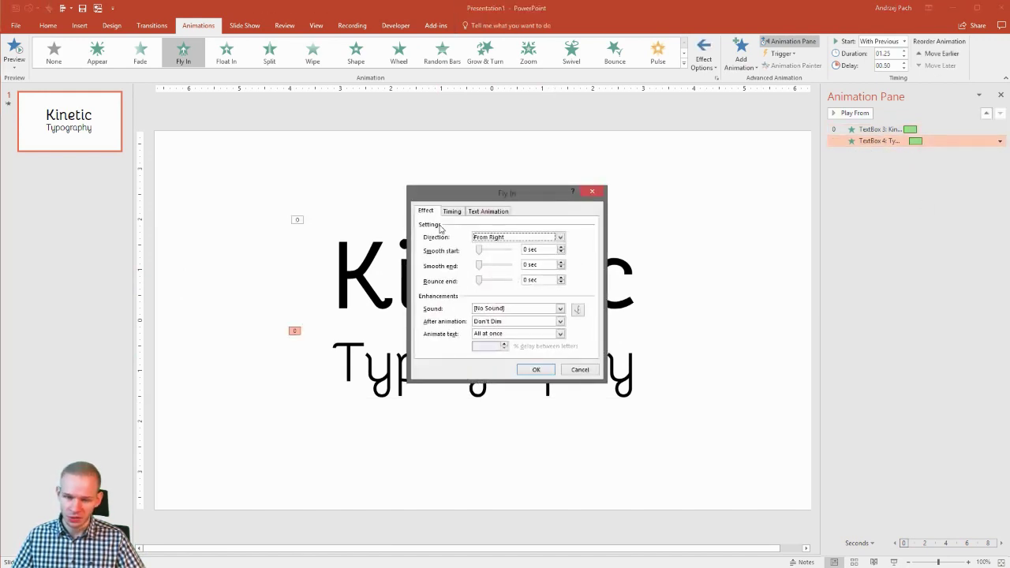
left_click(479, 282)
left_click_drag(479, 283, 492, 283)
left_click(547, 365)
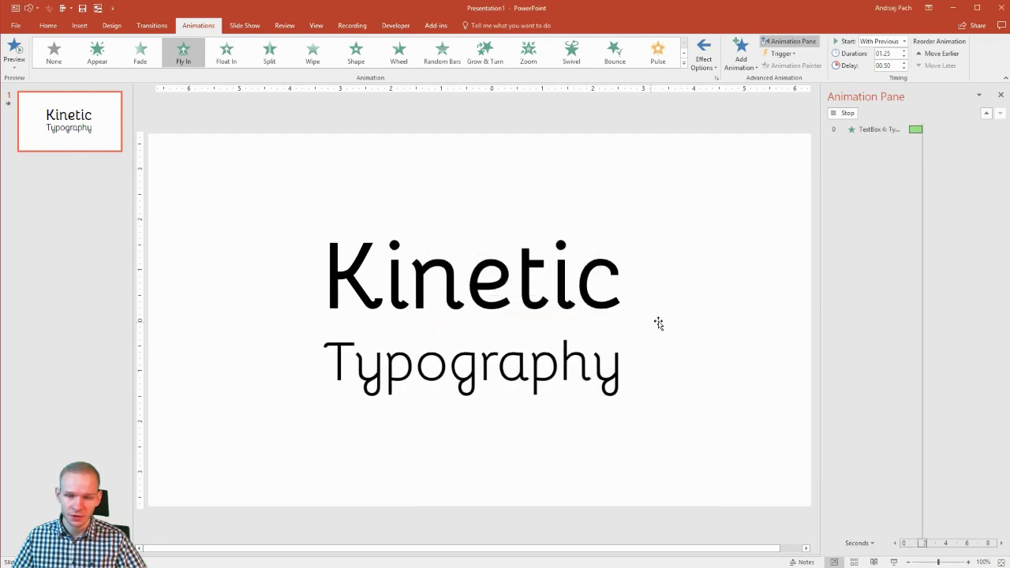
left_click(764, 247)
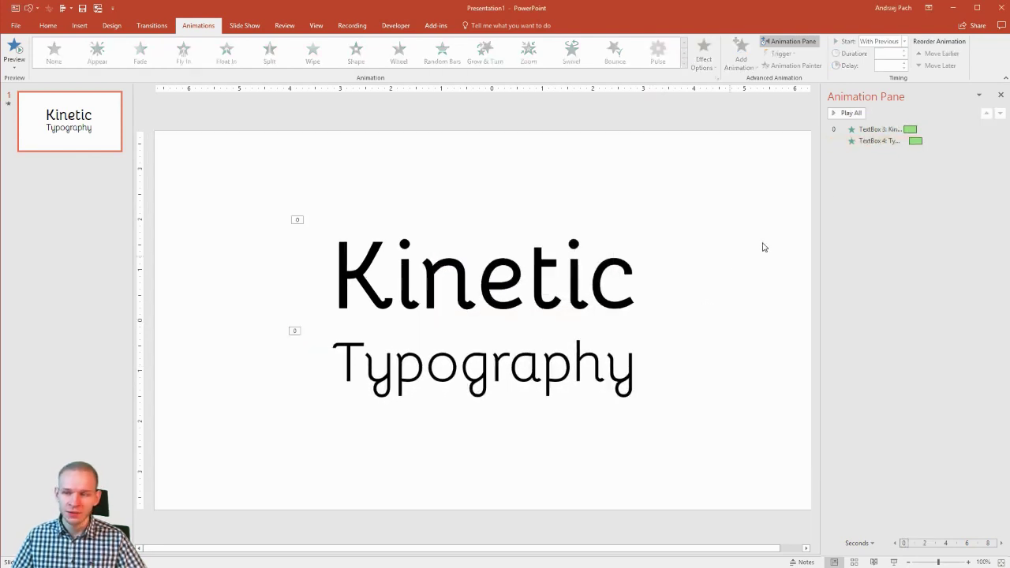
left_click(872, 129)
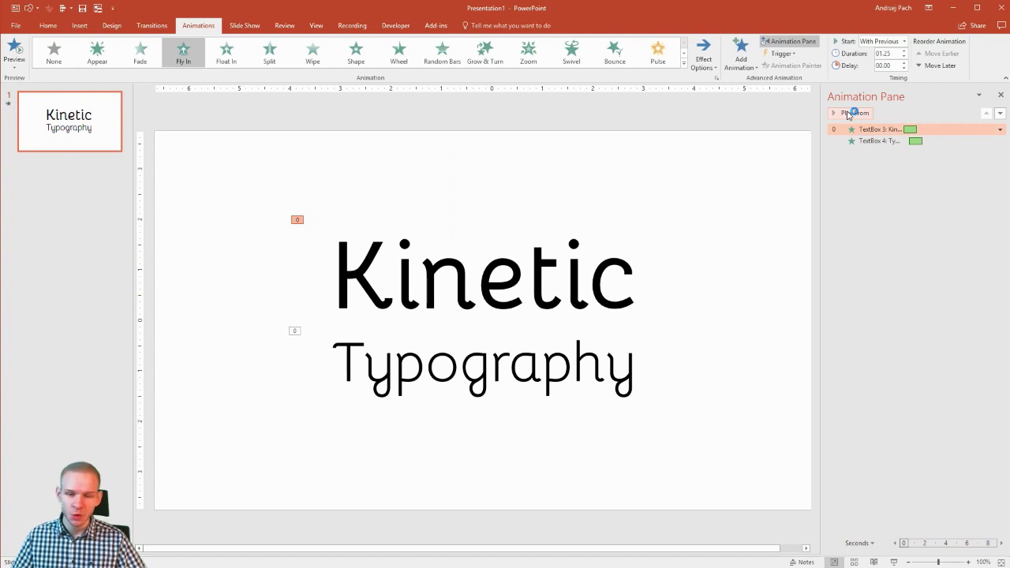
left_click(849, 114)
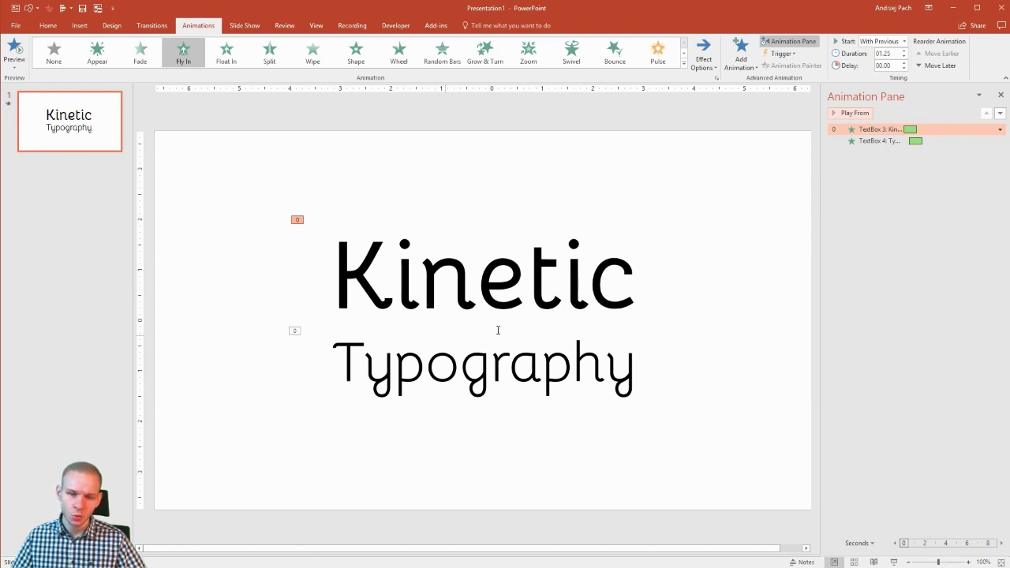
Step: Change the Kinetic fly-in to end with a 0.5 s bounce
left_click(661, 290)
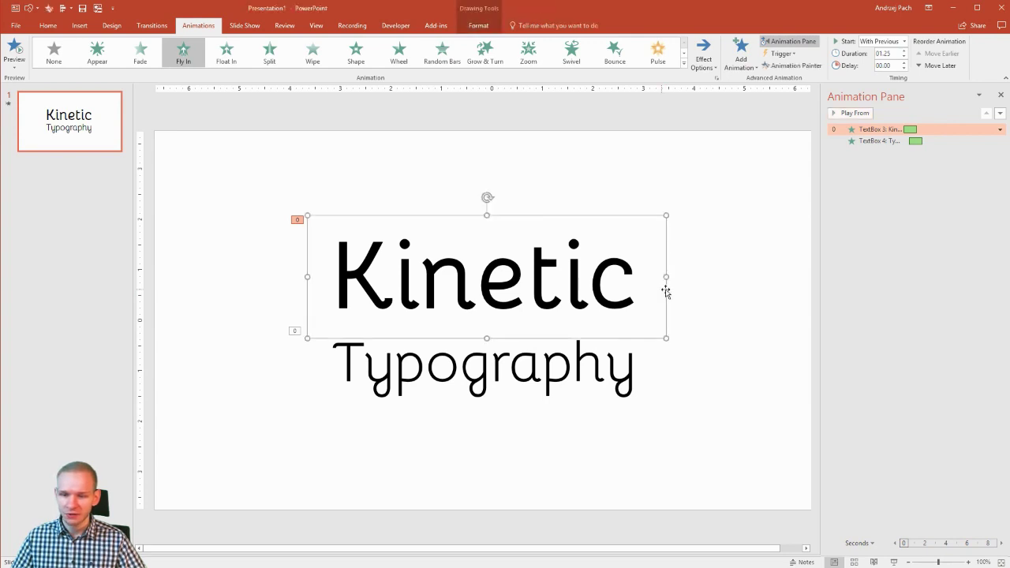
double_click(910, 128)
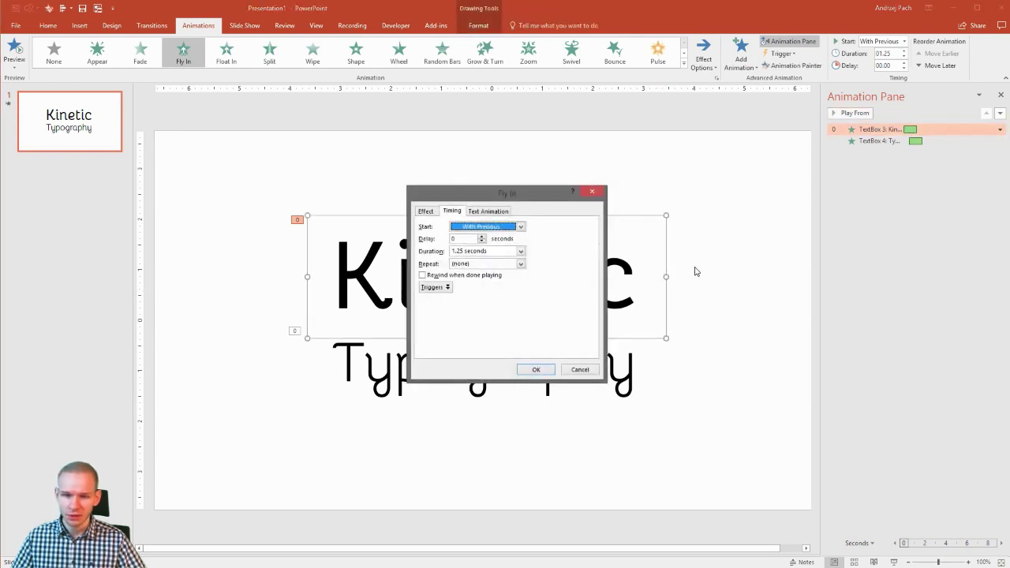
left_click(429, 215)
left_click_drag(479, 280, 491, 280)
left_click(535, 369)
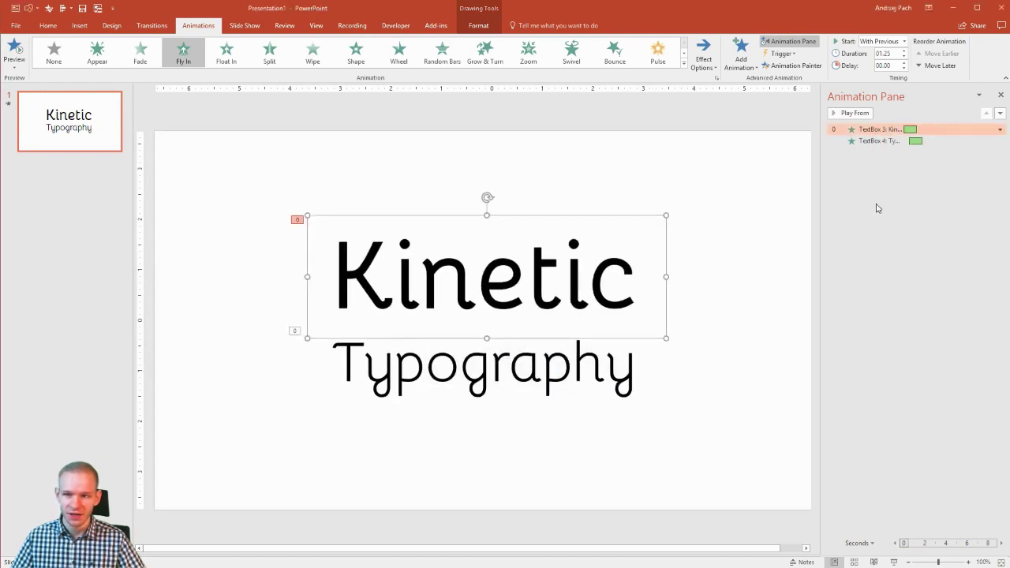
Step: Lengthen both fly-in animations to 01.75 seconds and preview them
left_click(882, 142, "shift")
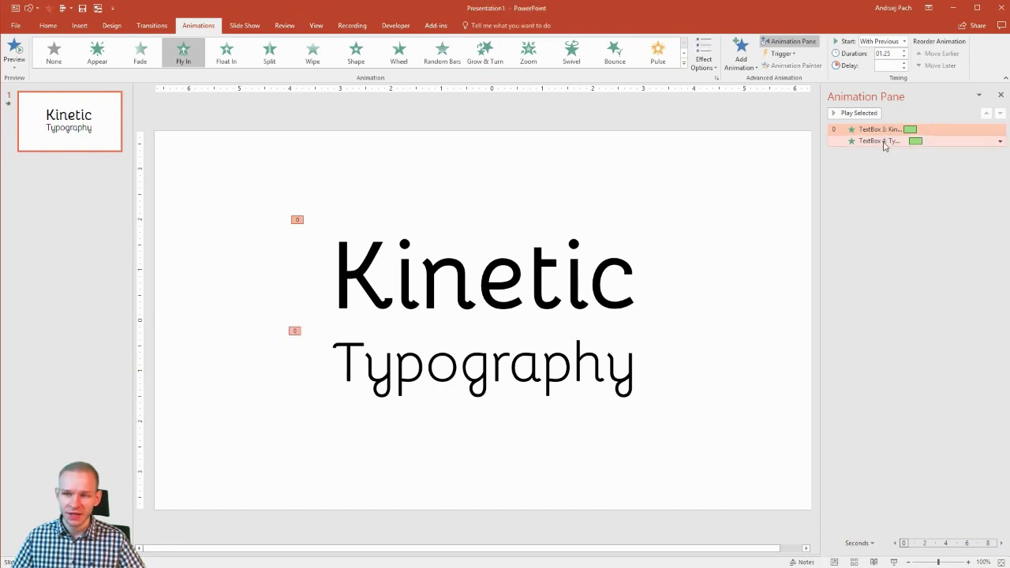
left_click(904, 51)
left_click(905, 50)
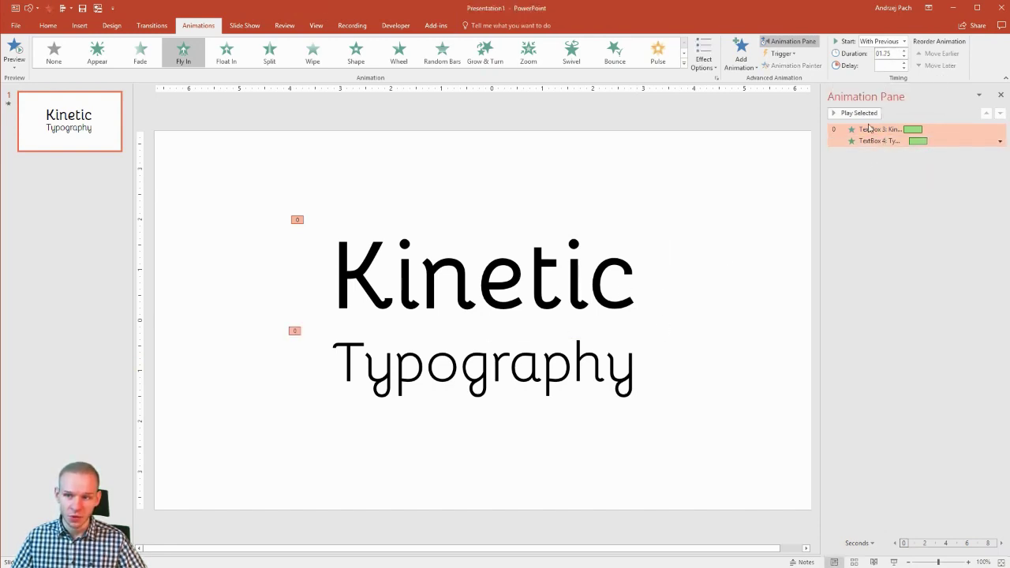
left_click(859, 113)
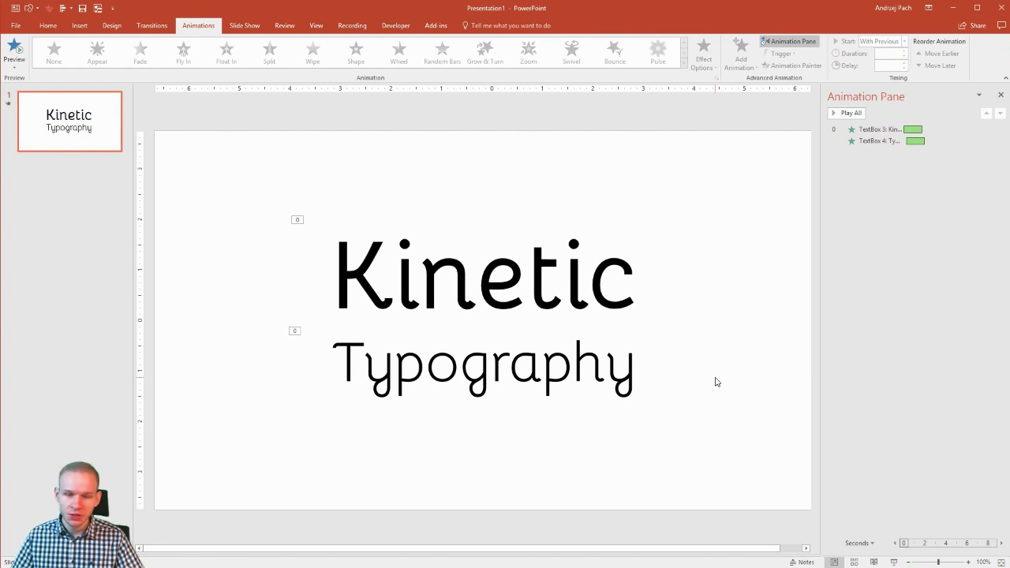
Step: Draw a large rounded rectangle mask with white fill and no outline
key("alt+2")
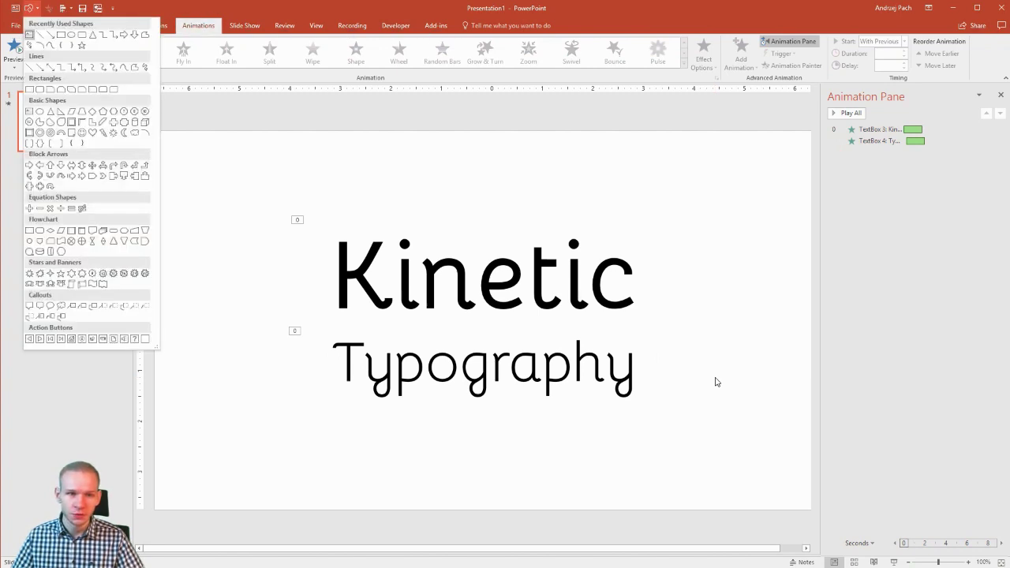
left_click(39, 89)
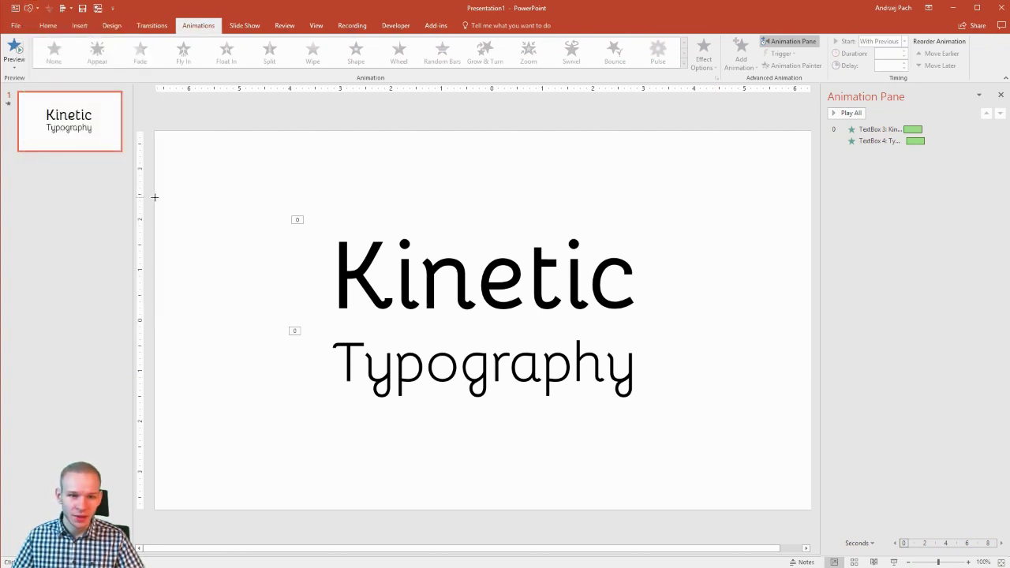
mouse_move(154, 197)
left_mouse_down()
mouse_move(291, 437)
mouse_move(325, 446)
left_mouse_up()
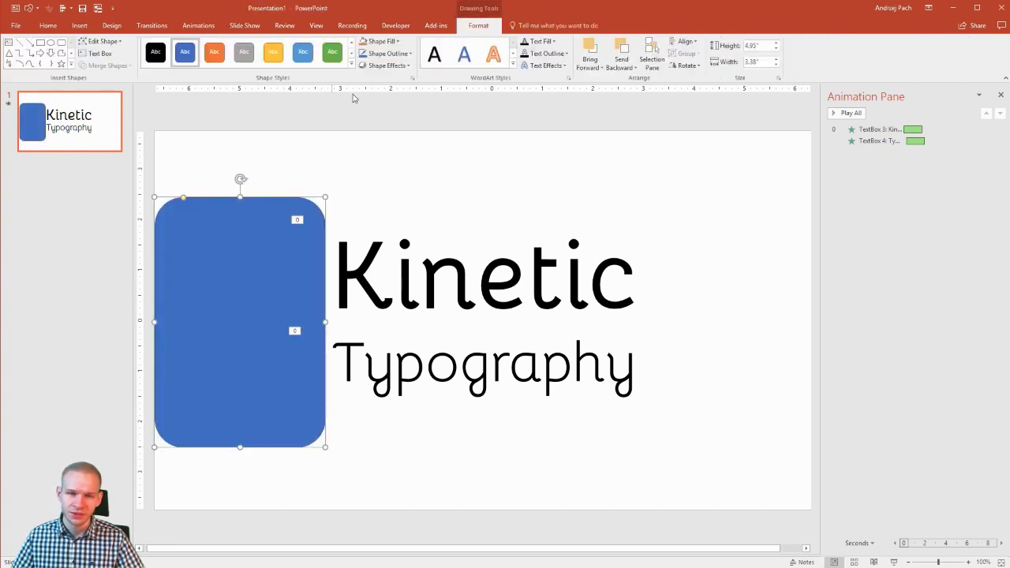
left_click(387, 53)
left_click(402, 148)
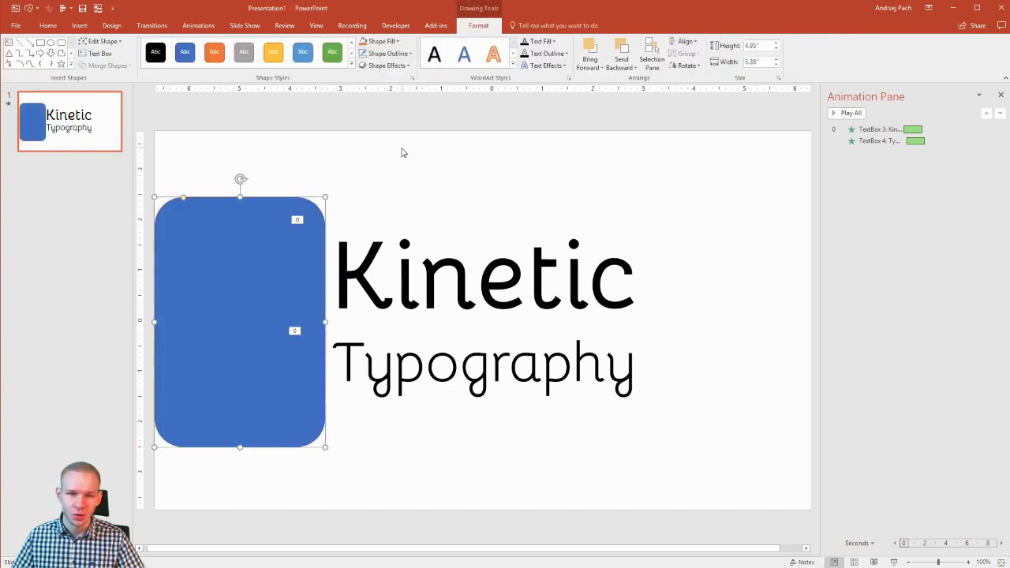
left_click(380, 41)
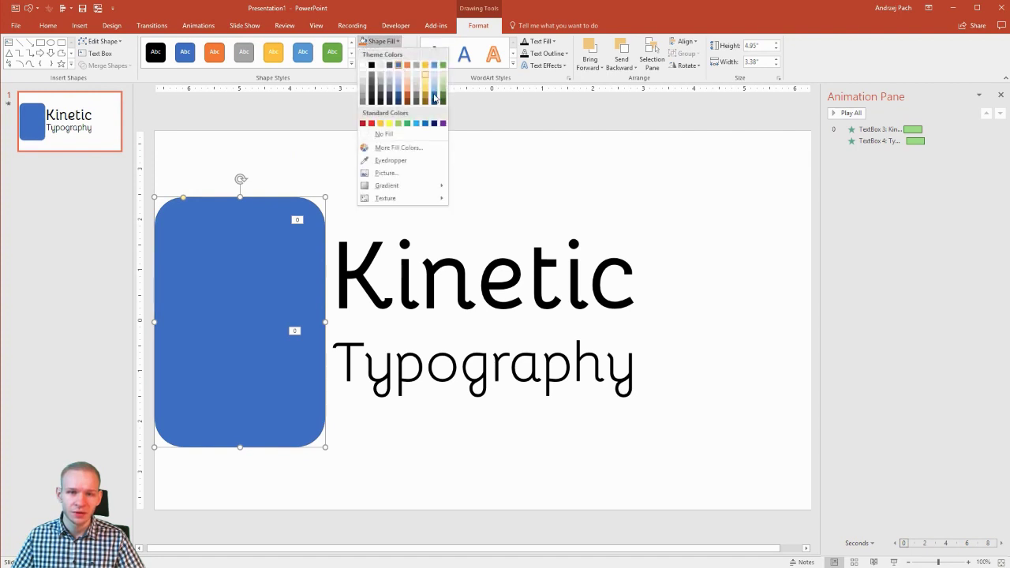
left_click(364, 66)
Step: Duplicate the white mask, adjust its width, move it to the slide's left edge and preview
key("ctrl+d")
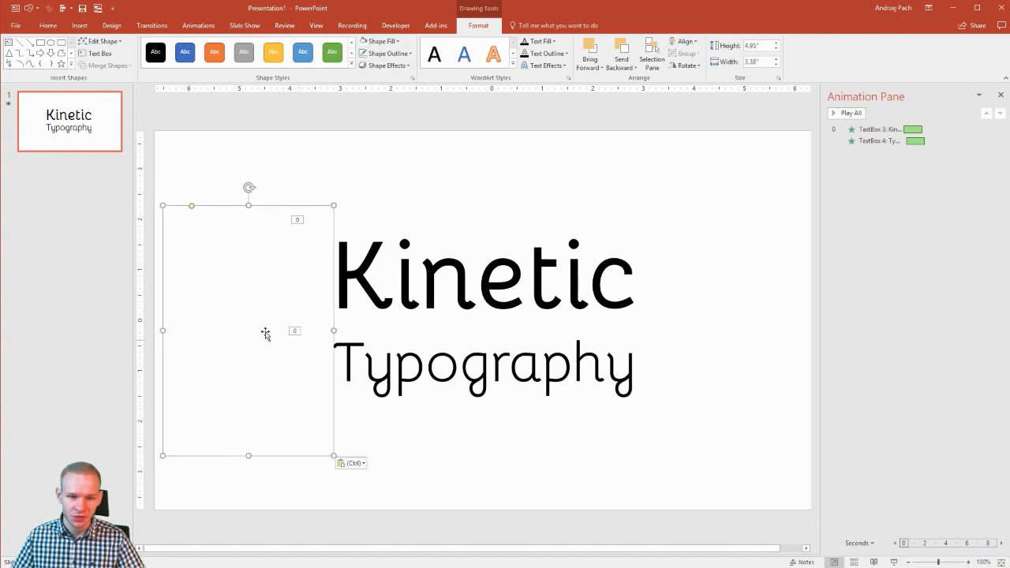
left_click_drag(263, 334, 730, 294)
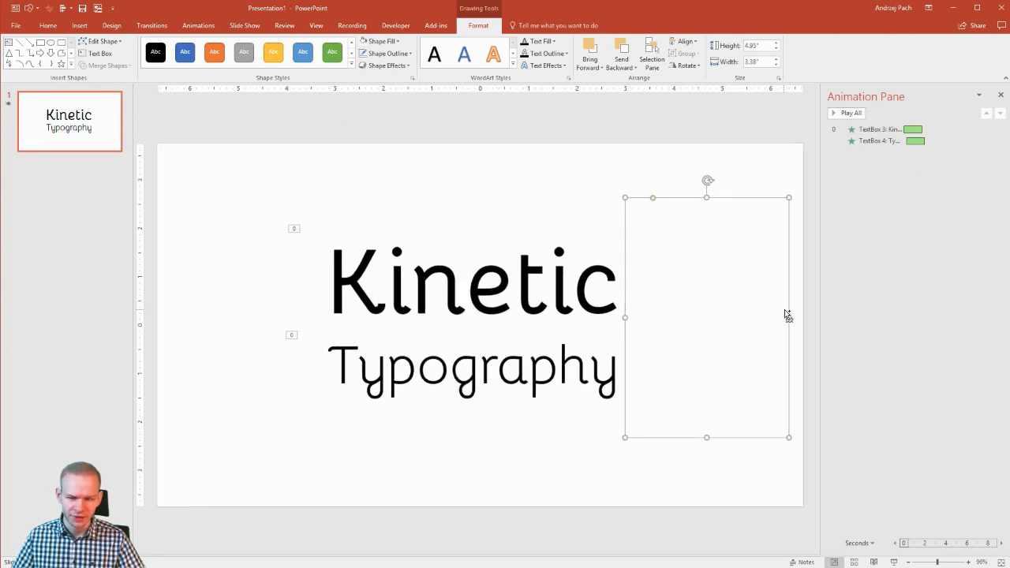
left_click_drag(788, 316, 802, 319)
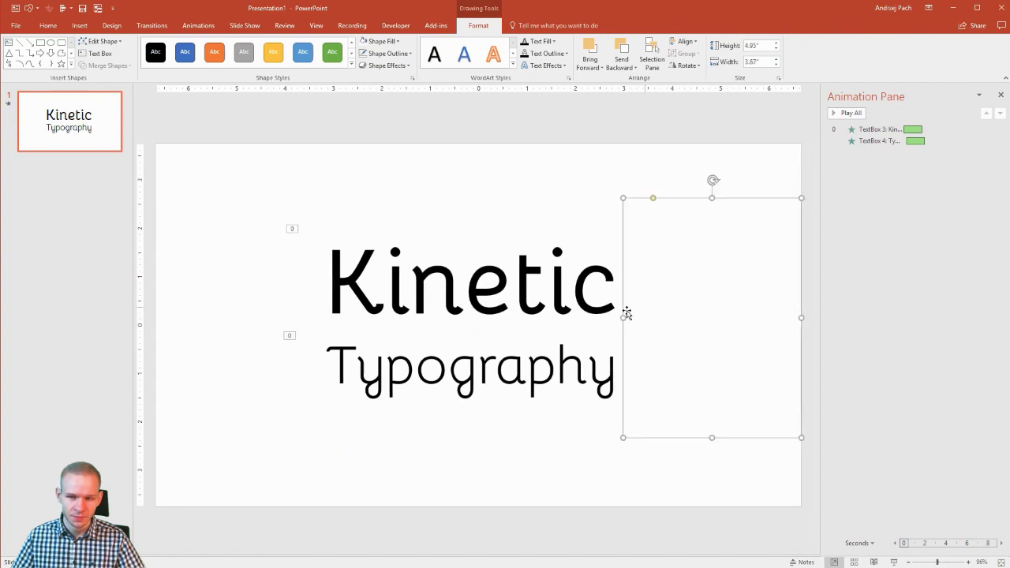
left_click_drag(619, 316, 638, 316)
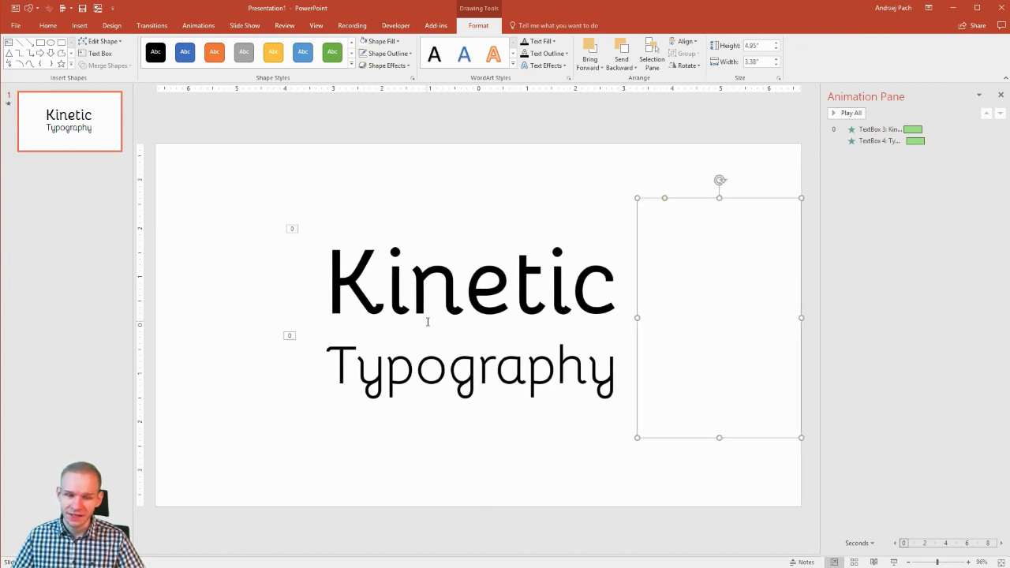
left_click_drag(805, 322, 316, 325)
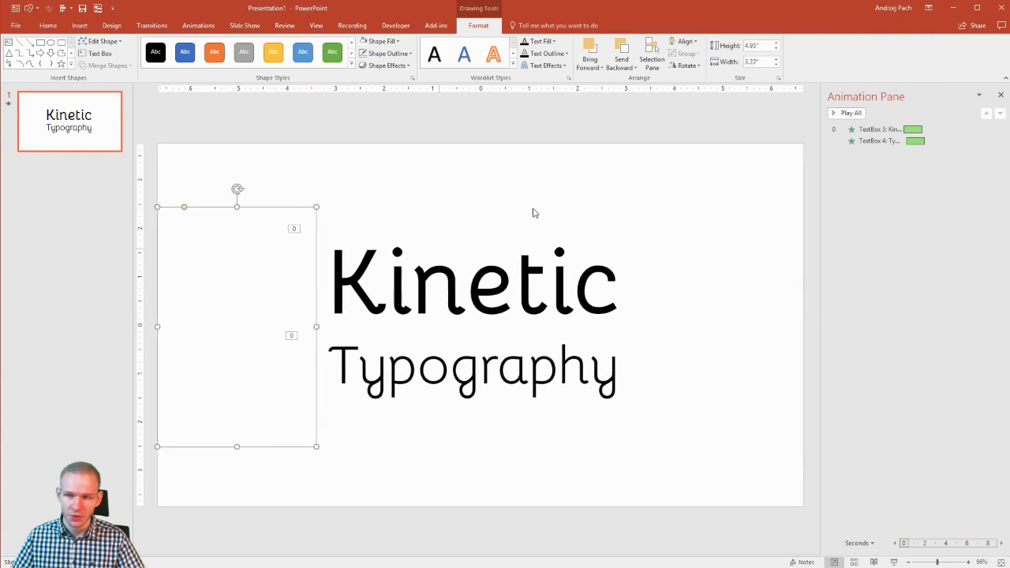
left_click(532, 213)
left_click(854, 114)
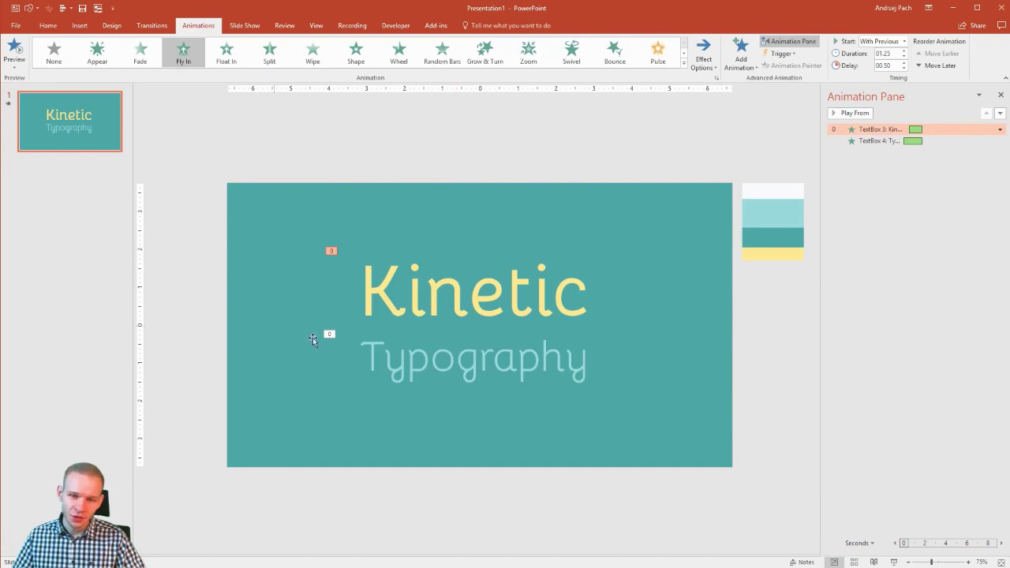
Step: Check both text fly-ins' timing (01.25 duration, 00.50 delay) and preview them
left_click(313, 340)
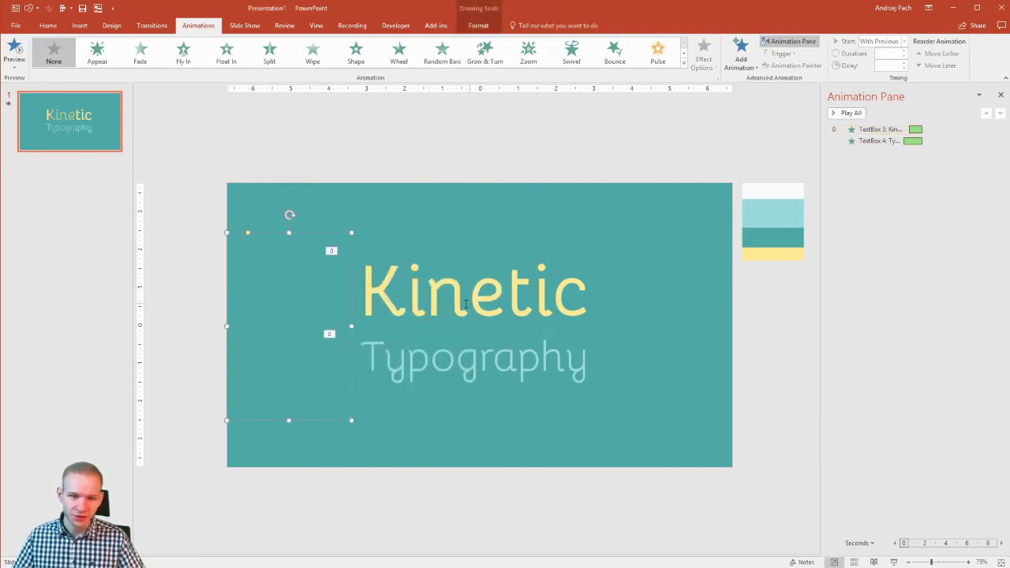
left_click(911, 129)
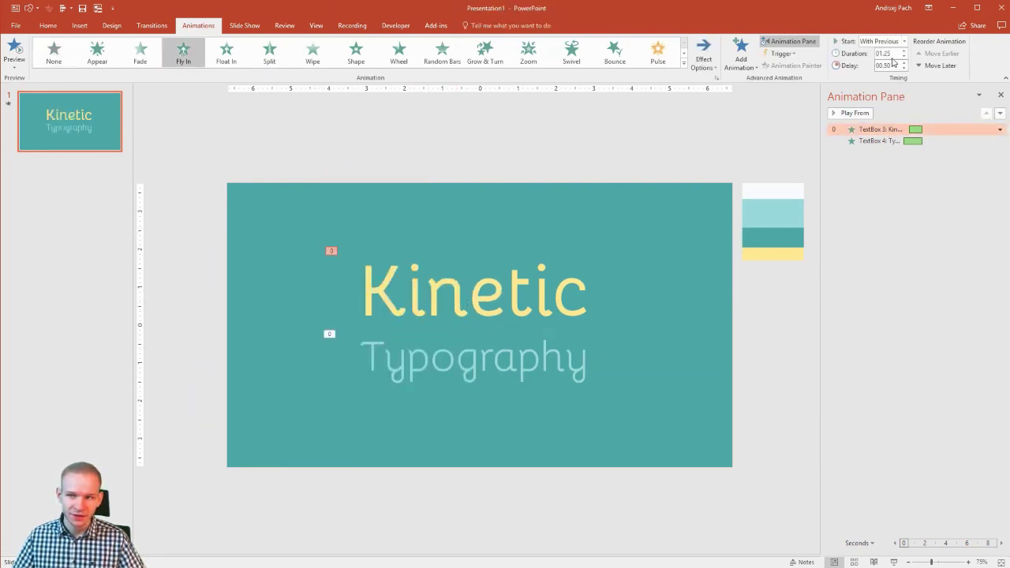
left_click(890, 139, "shift")
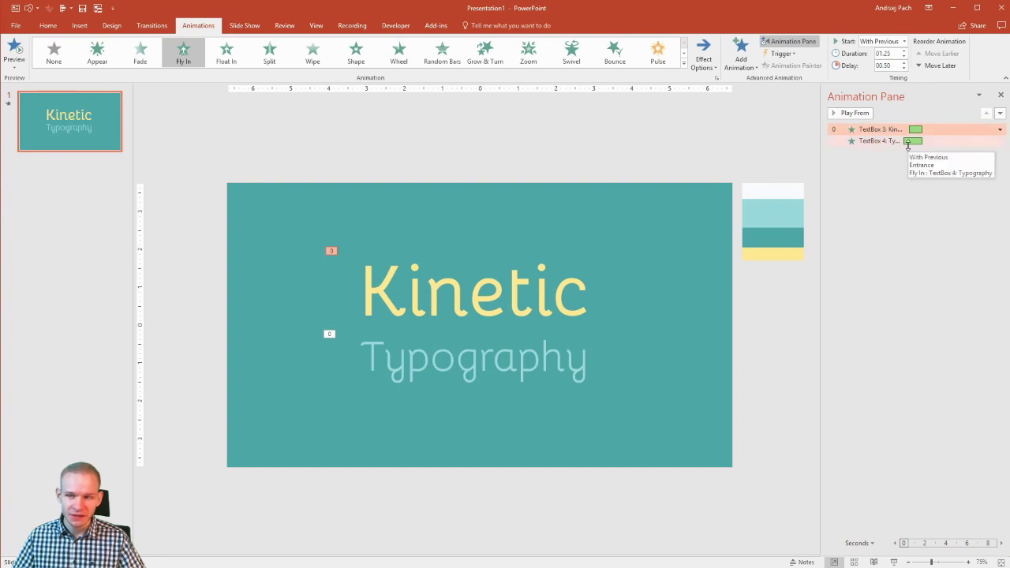
left_click(620, 152)
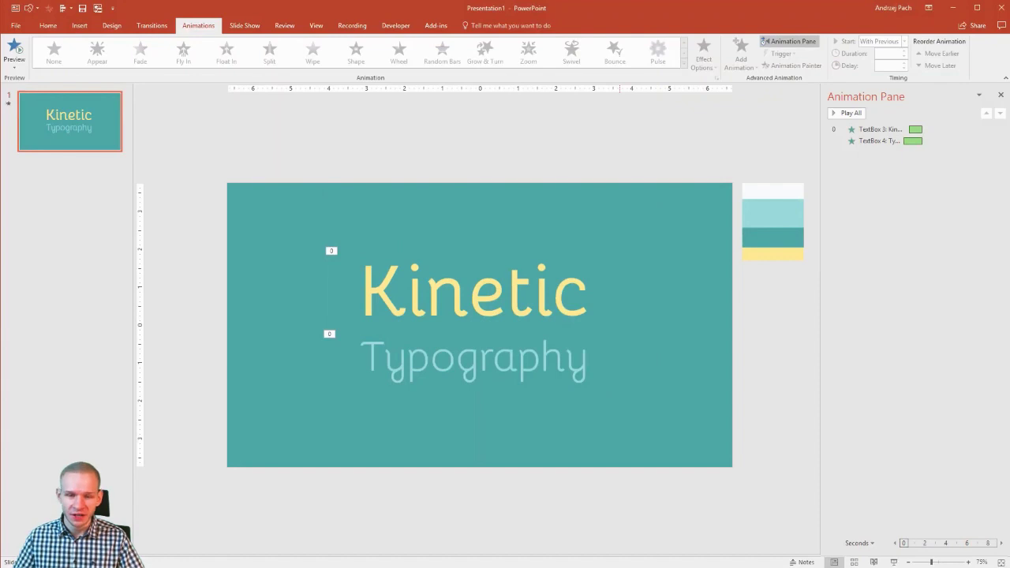
key("ctrl+a")
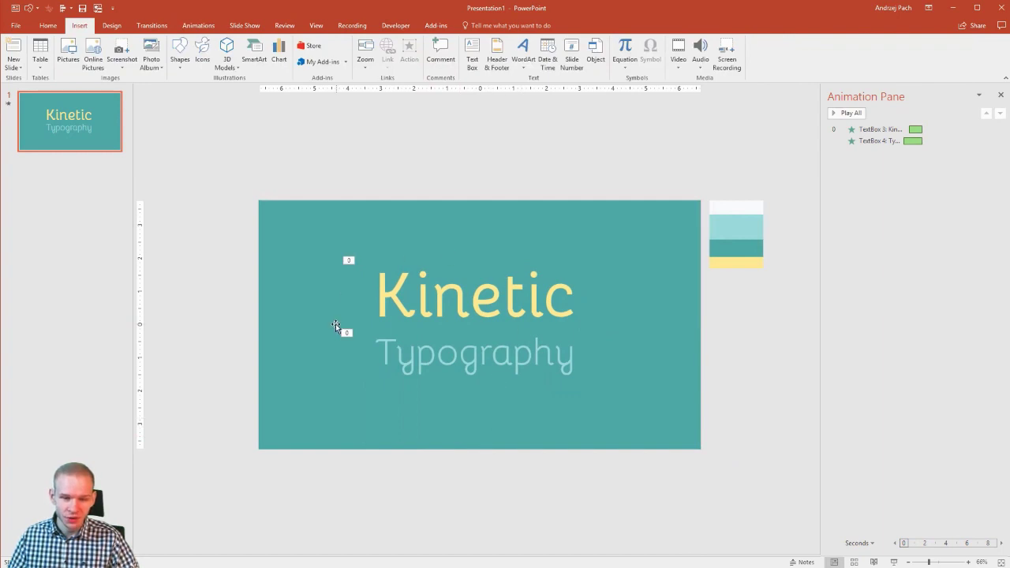
Step: Paste the rounded rectangle, rotate it about 60°, enlarge it and place it over the lower-left corner
key("ctrl+v")
scroll(401, 405, "down", 2)
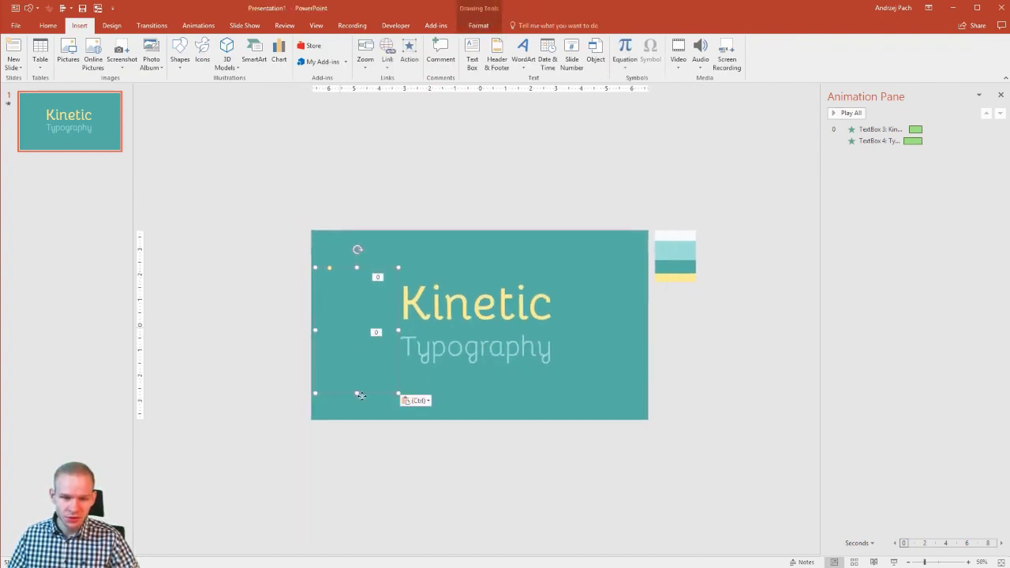
left_click_drag(360, 394, 398, 491)
left_click_drag(394, 345, 207, 327)
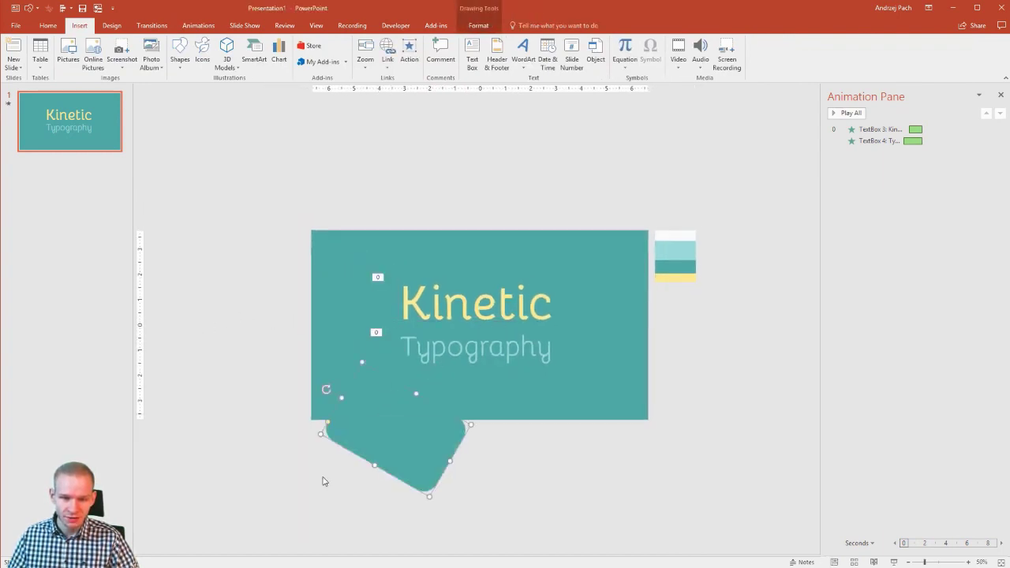
left_click_drag(318, 433, 150, 552)
left_click_drag(465, 286, 368, 295)
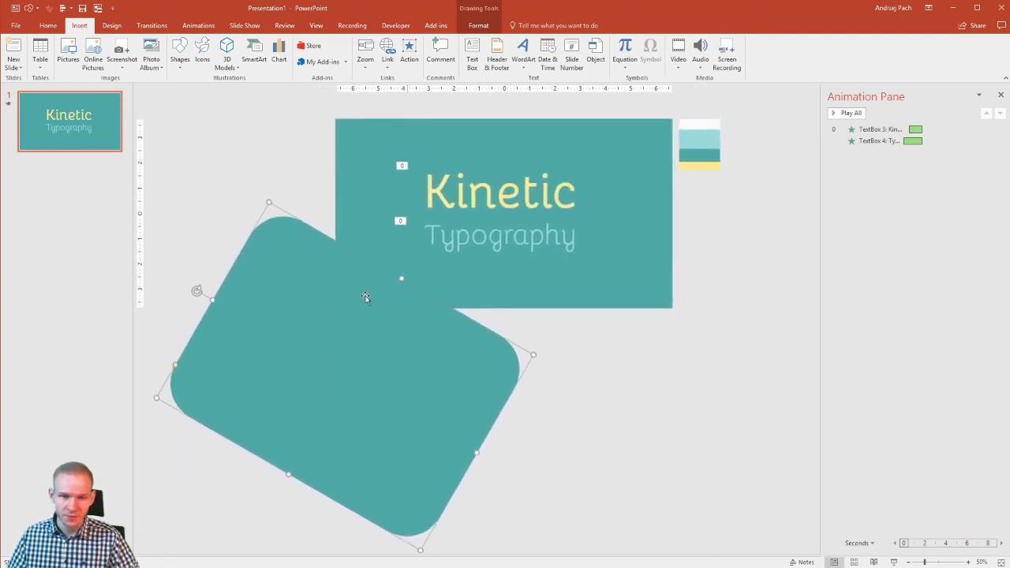
left_click(198, 26)
Step: Give the rectangle a Lines motion path sweeping up-right, starting With Previous
left_click(683, 63)
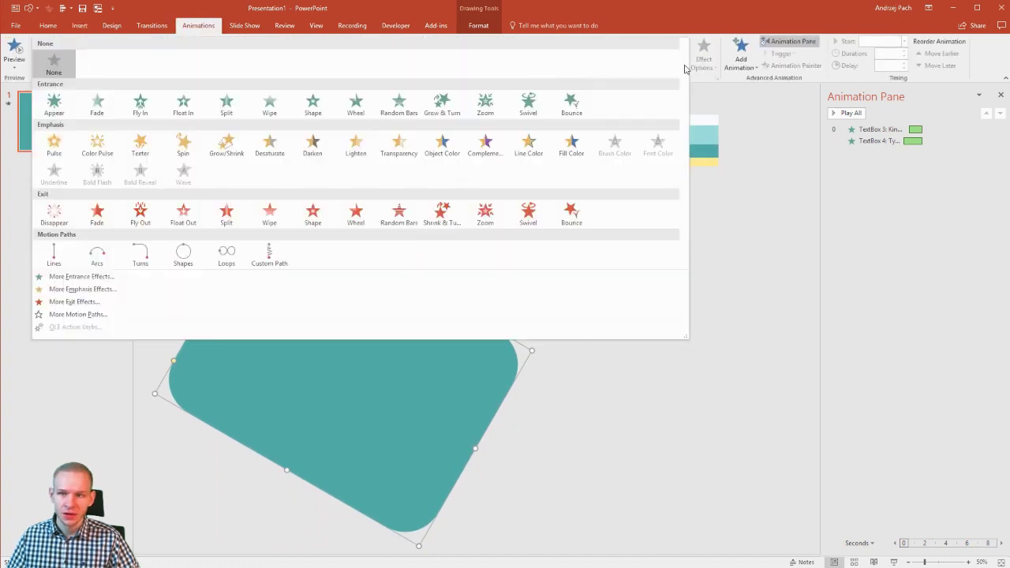
left_click(52, 256)
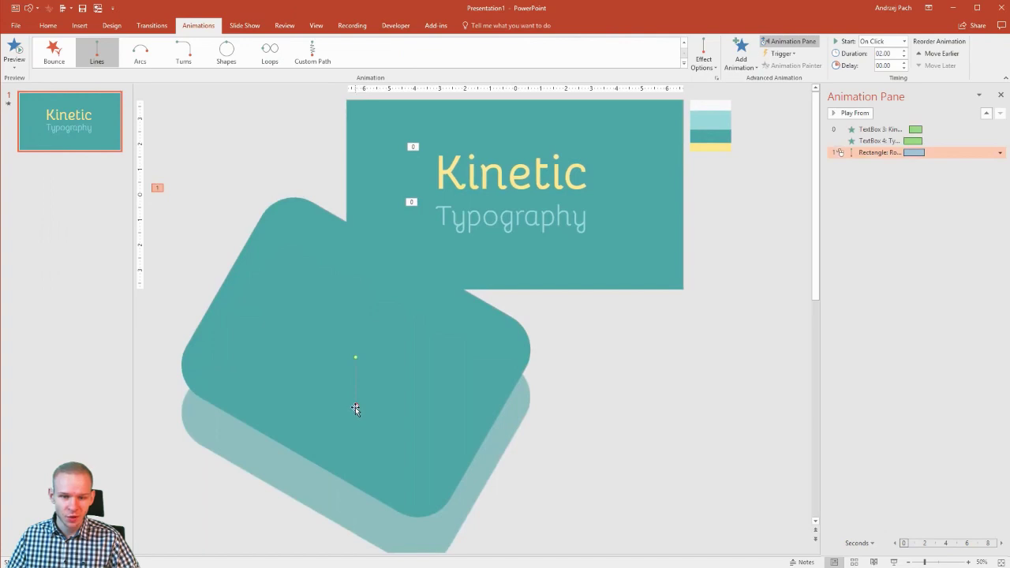
left_click_drag(355, 408, 495, 201)
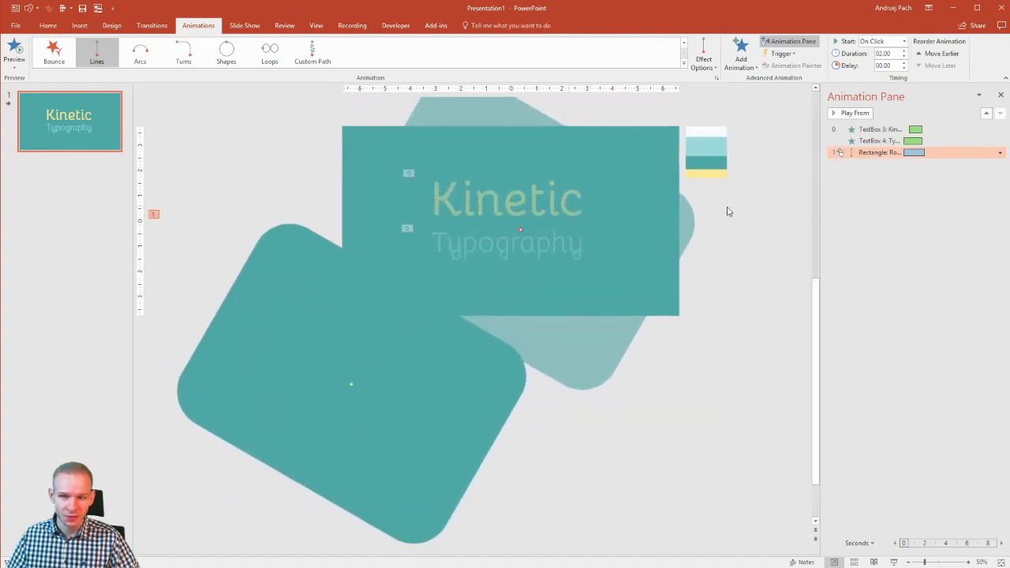
left_click(1000, 152)
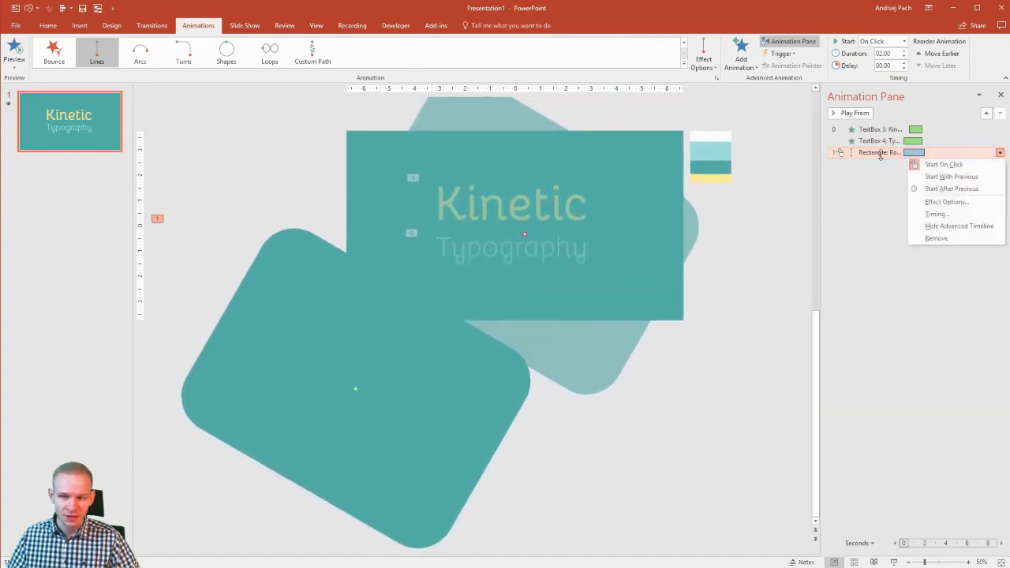
left_click(954, 177)
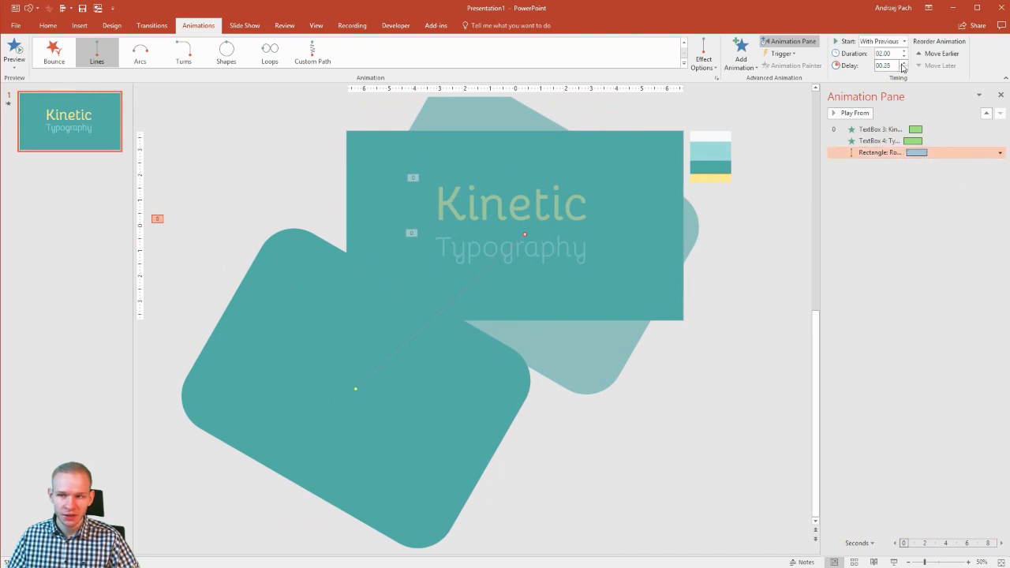